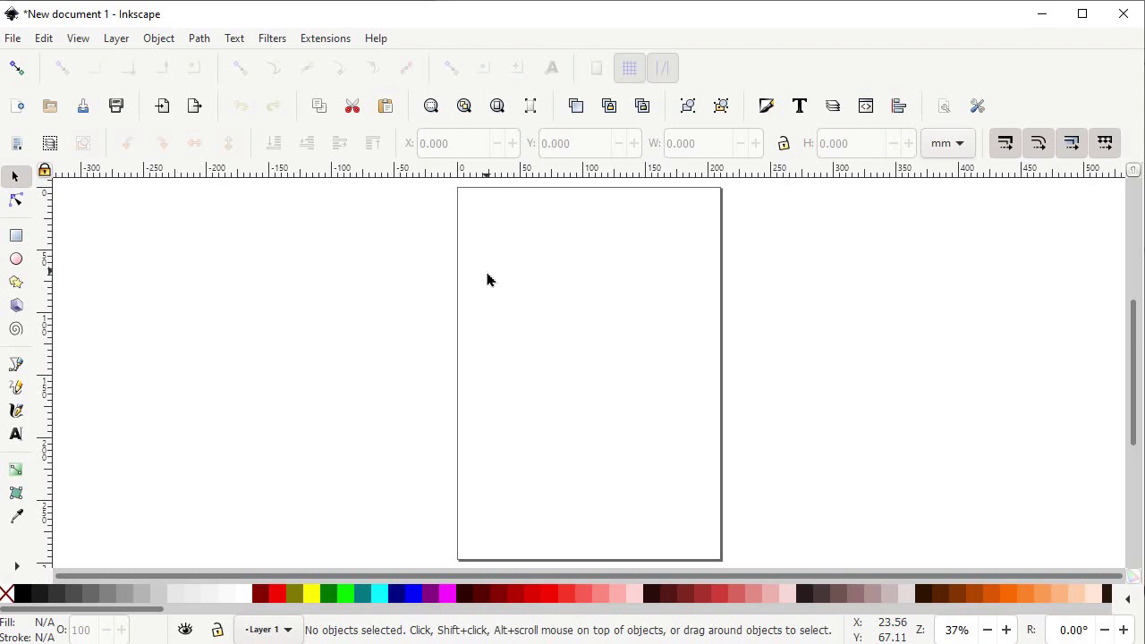
Browse the View menu's Show/Hide options, then bring up the File menu at Document Properties.
{"action": "left_click", "coordinate": [77, 39]}
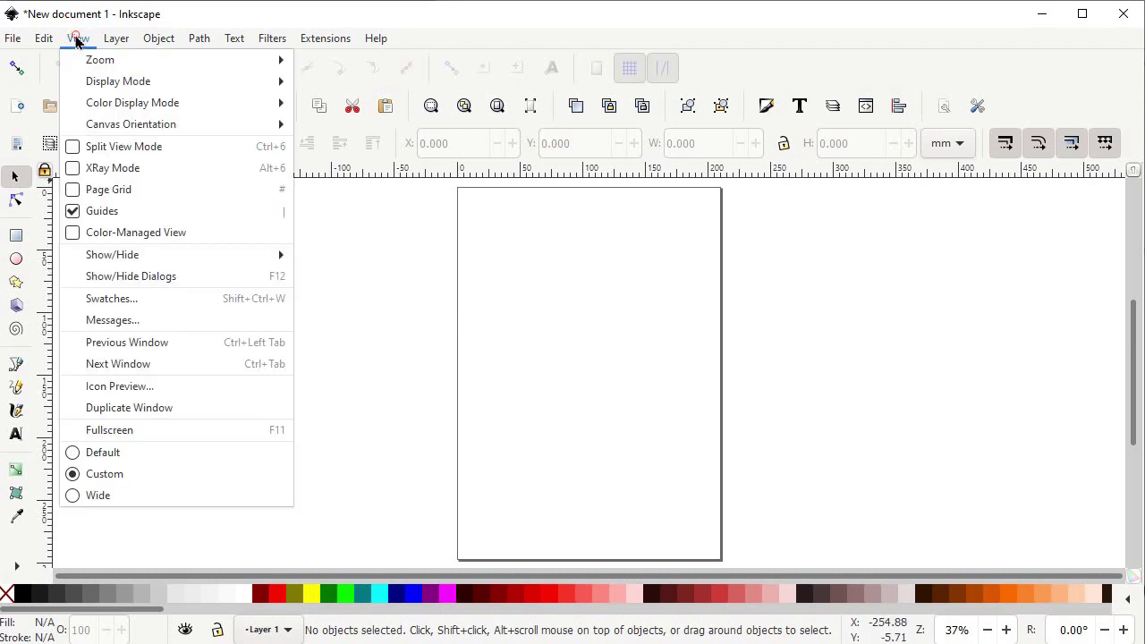
{"action": "left_click", "coordinate": [322, 227]}
{"action": "left_click", "coordinate": [87, 45]}
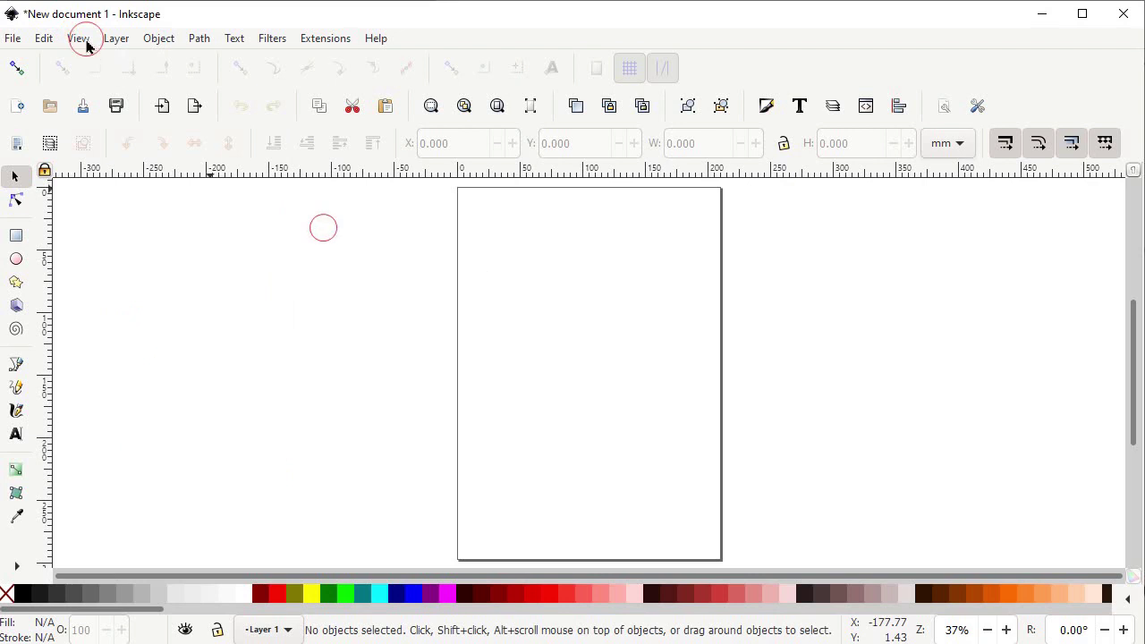
{"action": "mouse_move", "coordinate": [154, 266]}
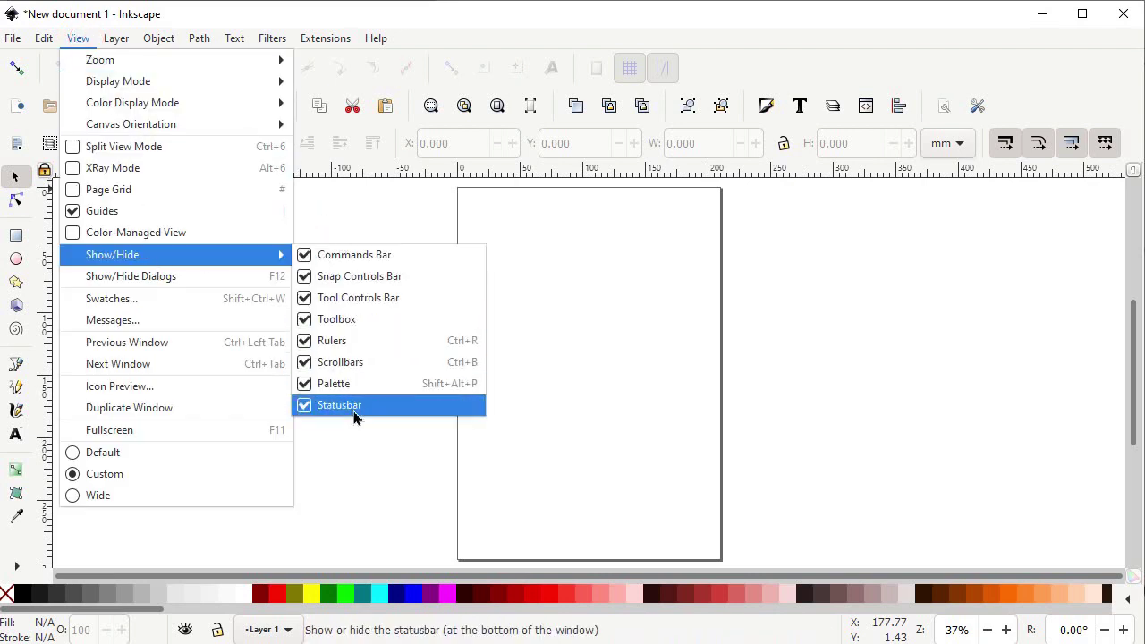
In Document Properties, set both the display units and the page size units to px.
{"action": "mouse_move", "coordinate": [13, 39]}
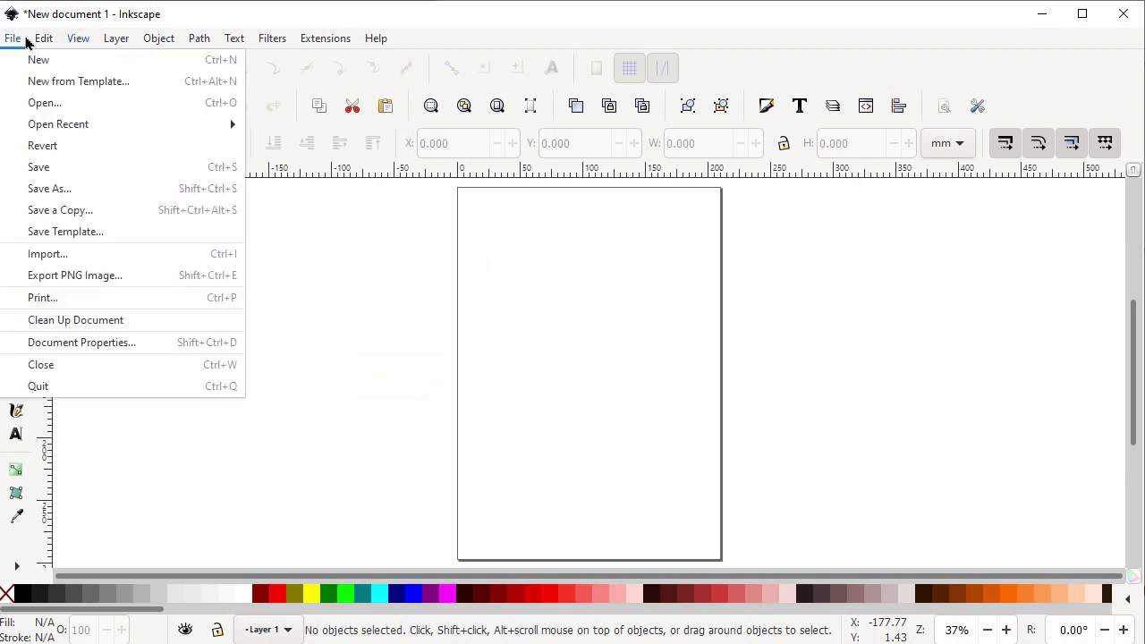
{"action": "left_click", "coordinate": [109, 346]}
{"action": "left_click", "coordinate": [498, 320]}
{"action": "left_click_drag", "start_coordinate": [498, 320], "coordinate": [382, 43]}
{"action": "left_click", "coordinate": [380, 163]}
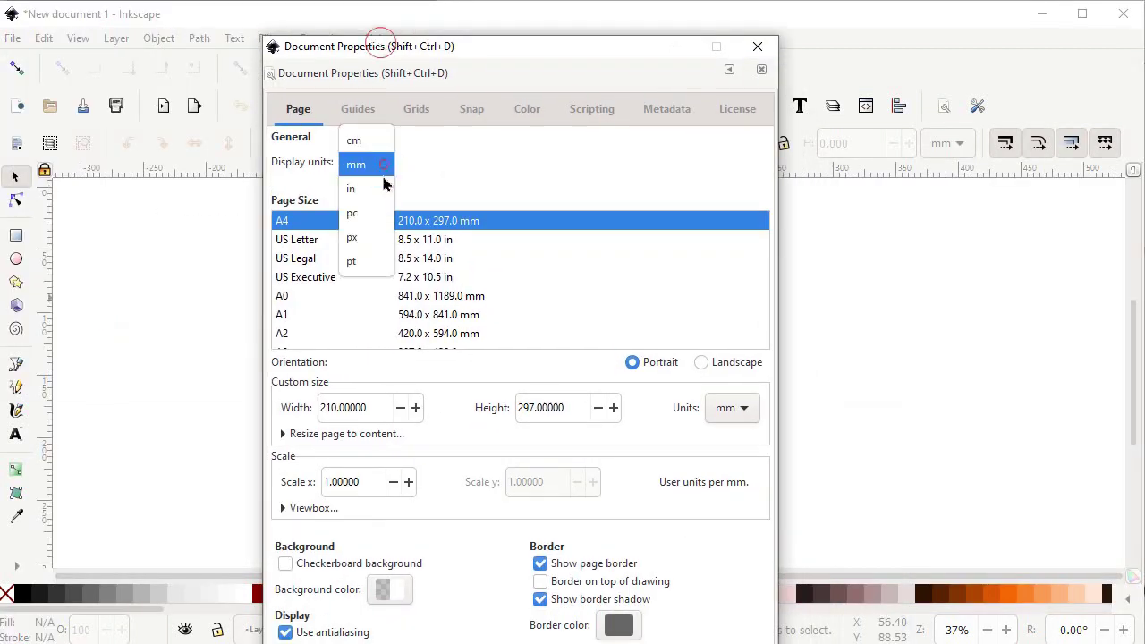
{"action": "left_click", "coordinate": [369, 240]}
{"action": "left_click", "coordinate": [739, 408]}
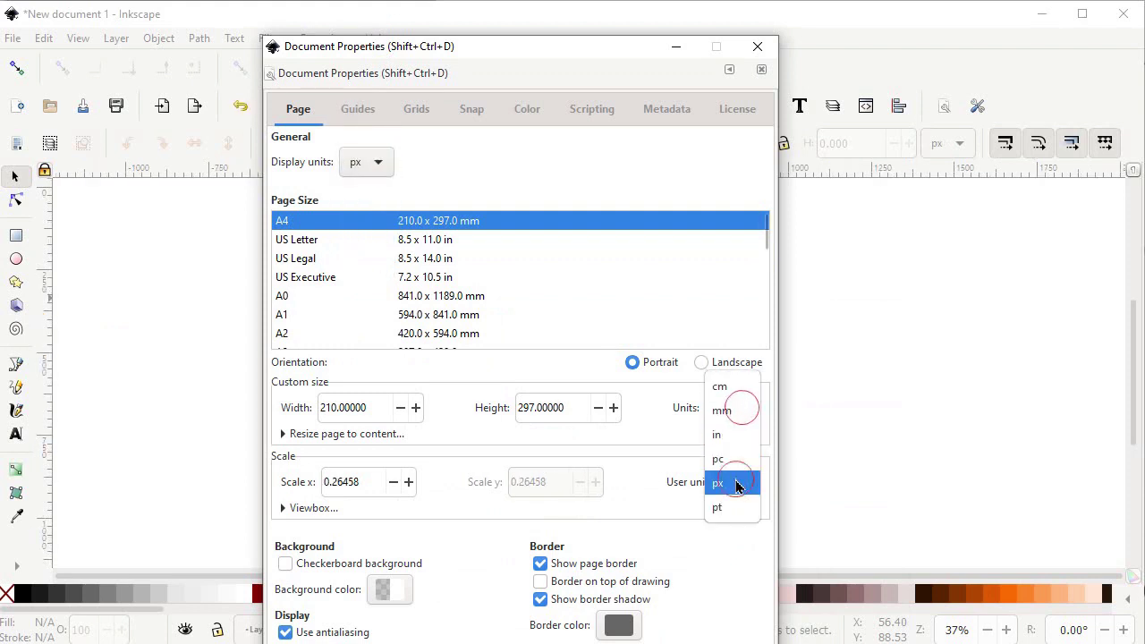
{"action": "left_click", "coordinate": [736, 485]}
Make the page 1280 × 720 px, dock Align and Distribute, and fit the page in view.
{"action": "left_click_drag", "start_coordinate": [378, 407], "coordinate": [273, 399]}
{"action": "type", "text": "1280"}
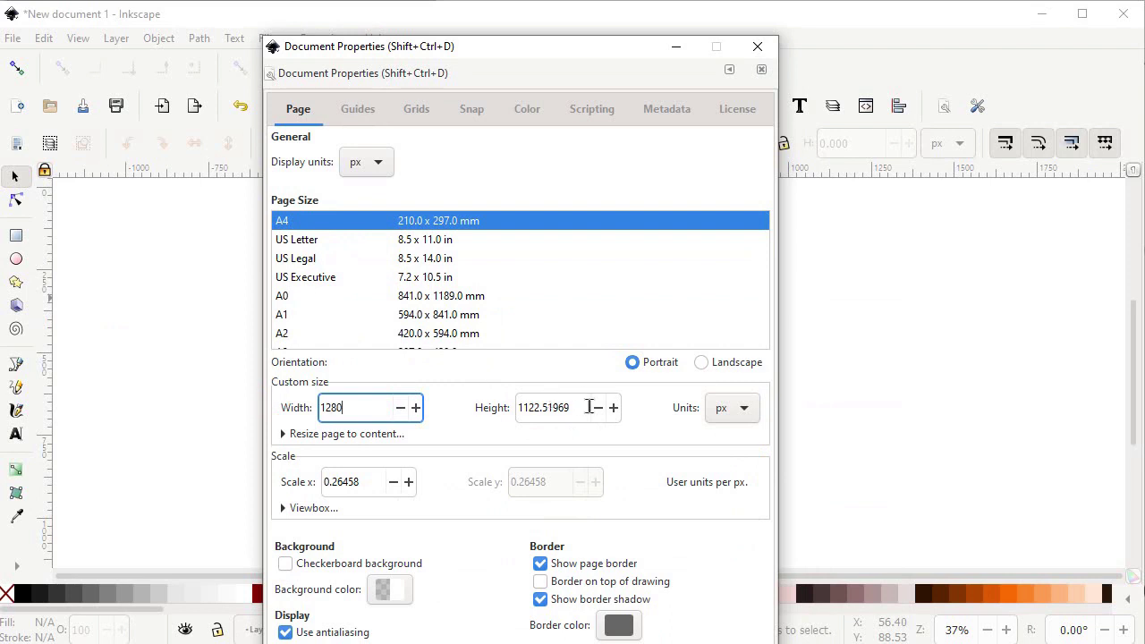
{"action": "left_click_drag", "start_coordinate": [588, 407], "coordinate": [491, 411]}
{"action": "type", "text": "720"}
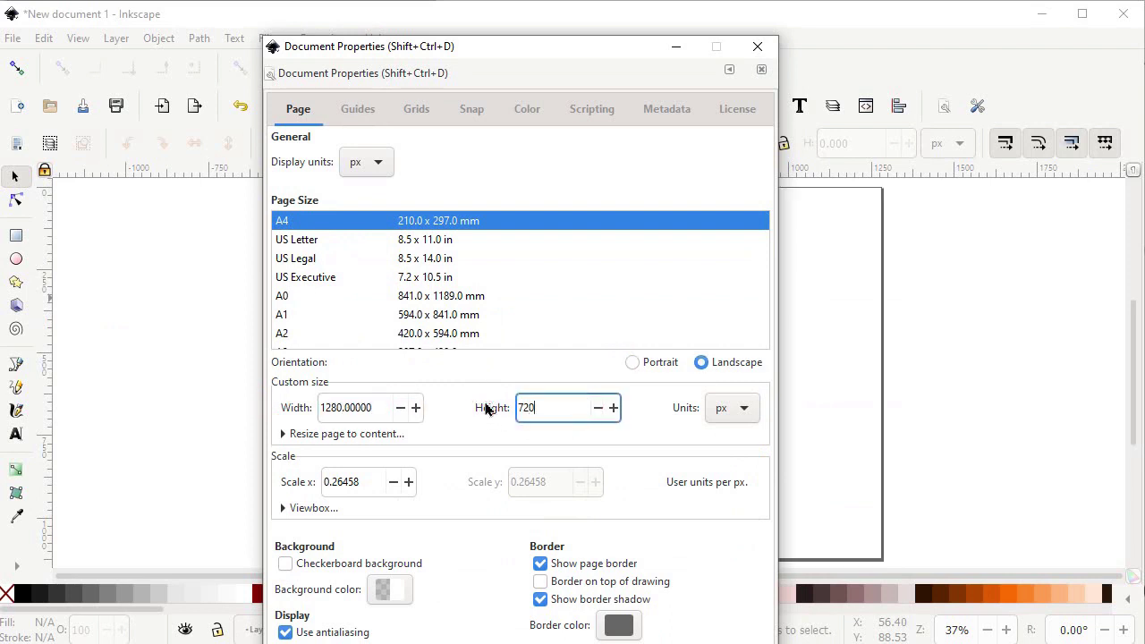
{"action": "left_click", "coordinate": [756, 50]}
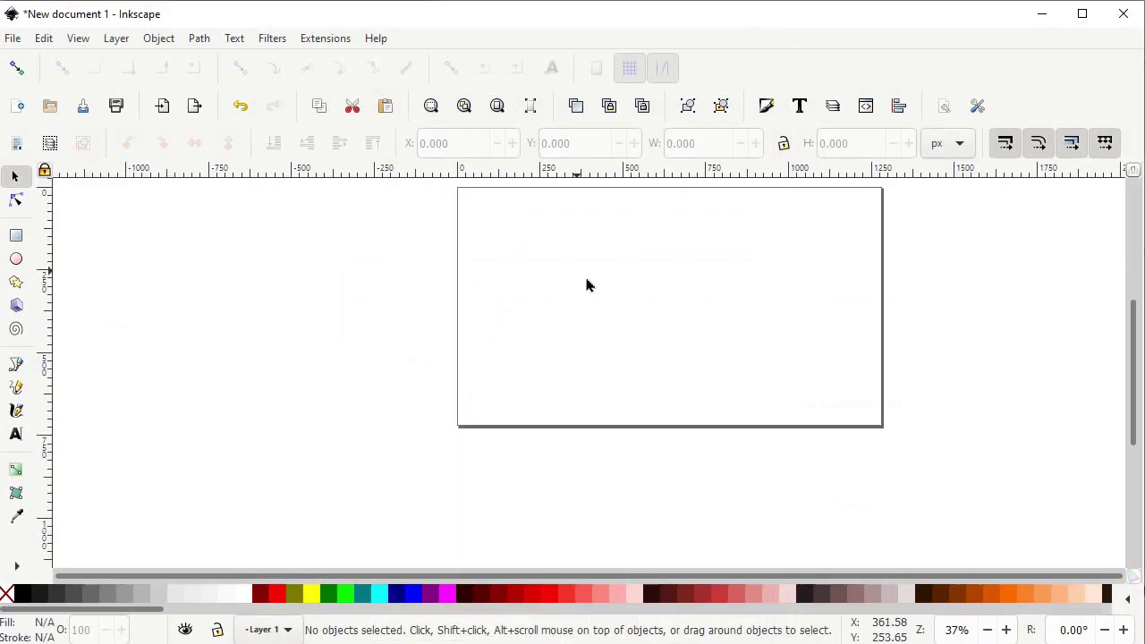
{"action": "left_click", "coordinate": [899, 107]}
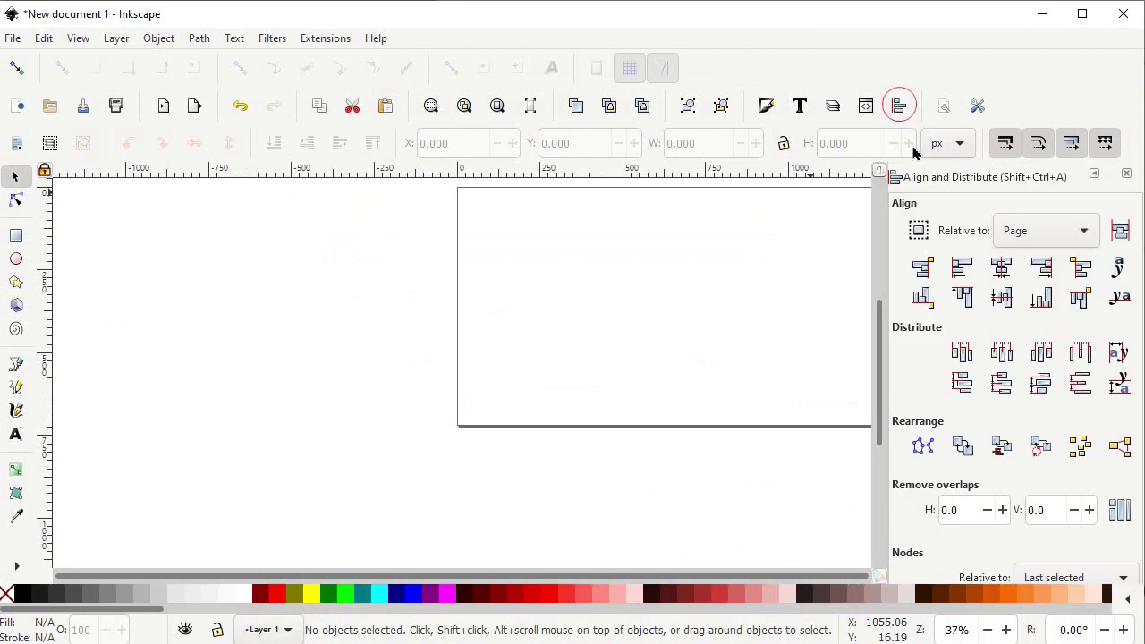
{"action": "left_click", "coordinate": [497, 107]}
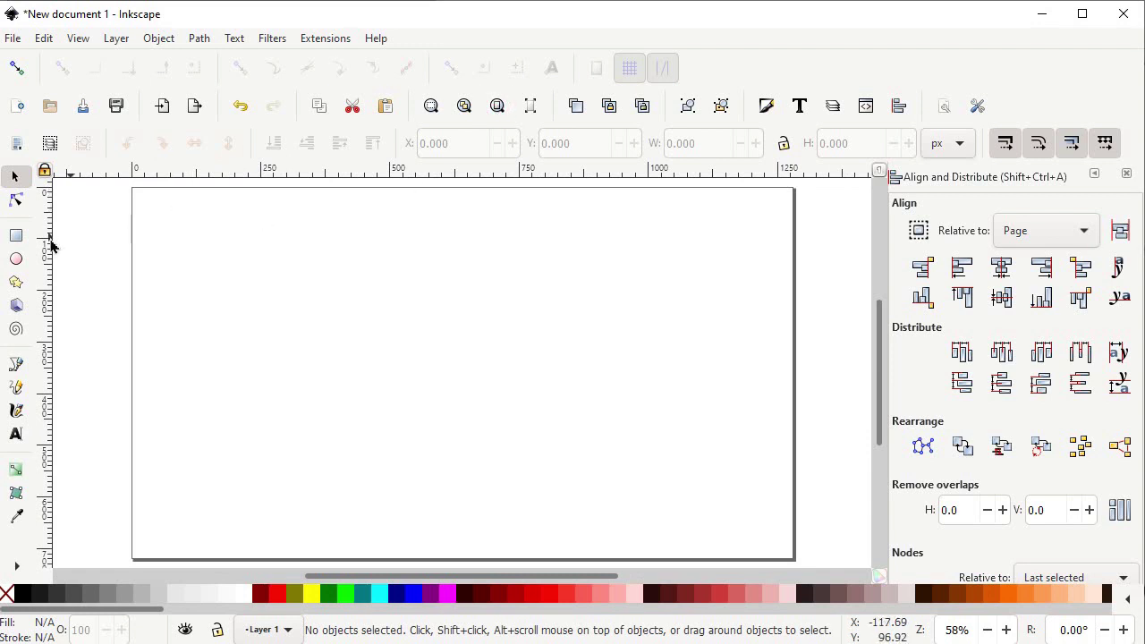
Draw a 510.577 px square on the left of the page, filled red #FF0000 with no stroke.
{"action": "left_click", "coordinate": [16, 236]}
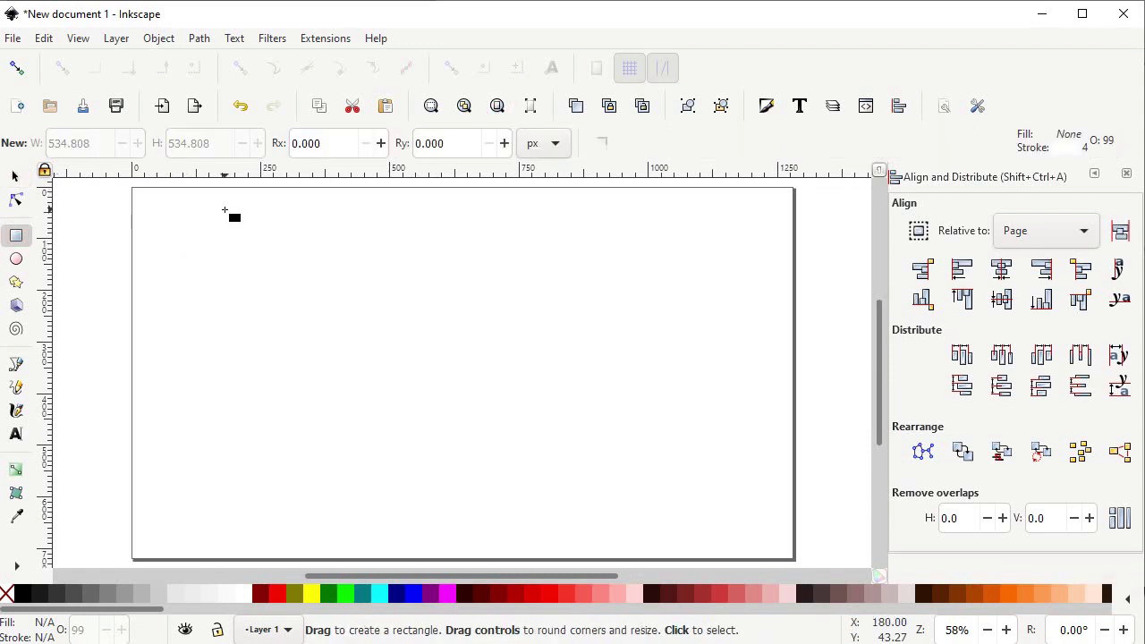
{"action": "key", "text": "ctrl"}
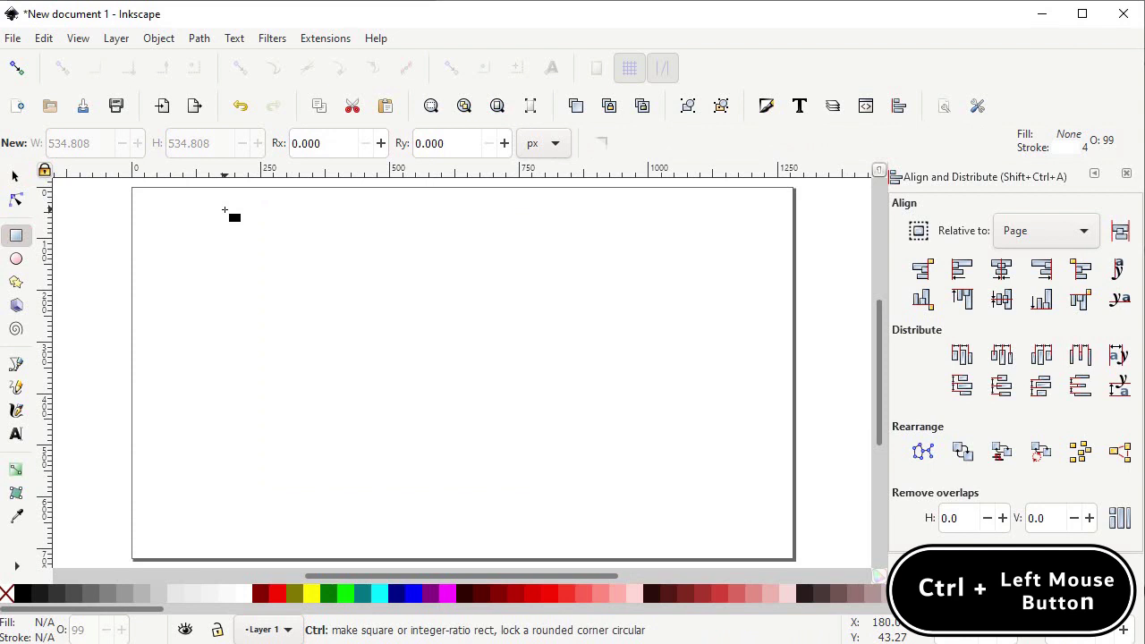
{"action": "left_click_drag", "start_coordinate": [224, 210], "coordinate": [515, 473]}
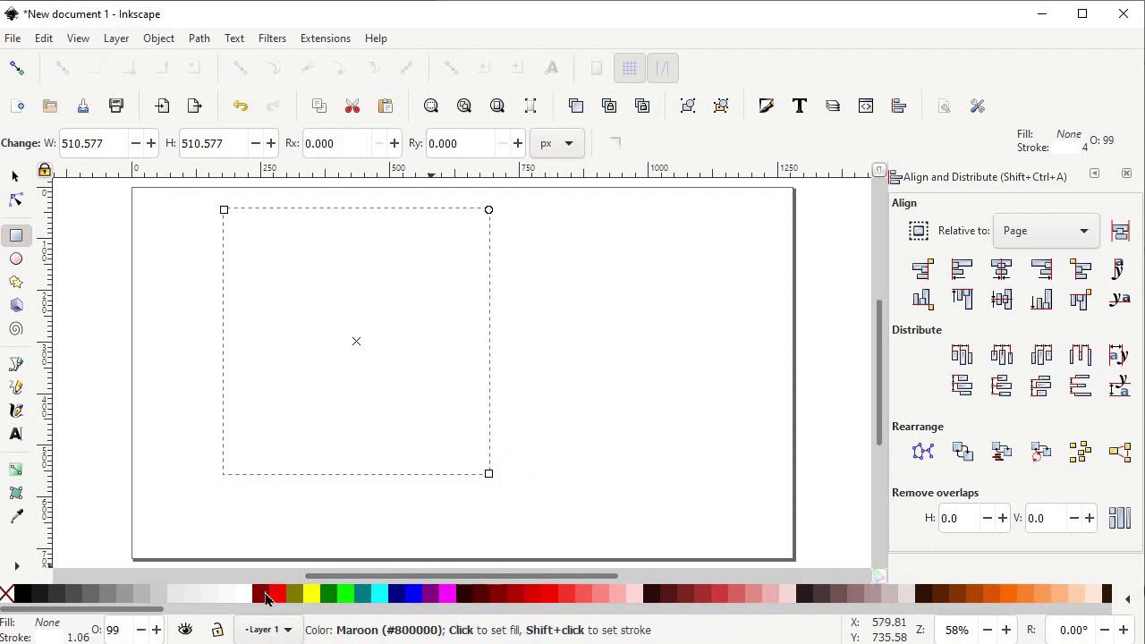
{"action": "left_click", "coordinate": [556, 598]}
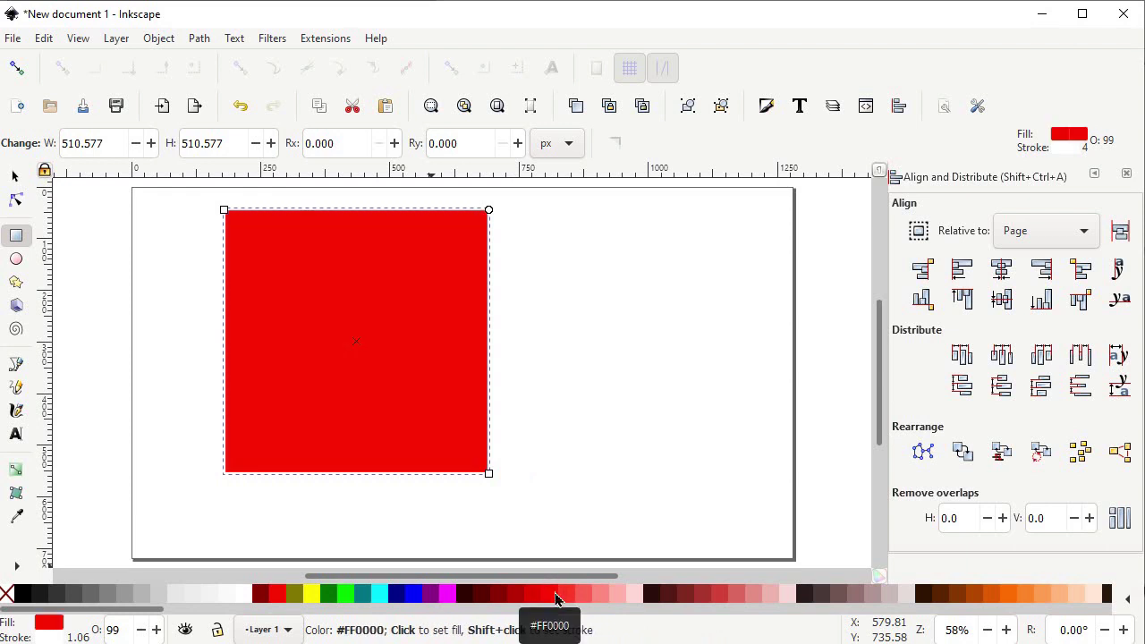
{"action": "left_click", "coordinate": [555, 599], "text": "shift"}
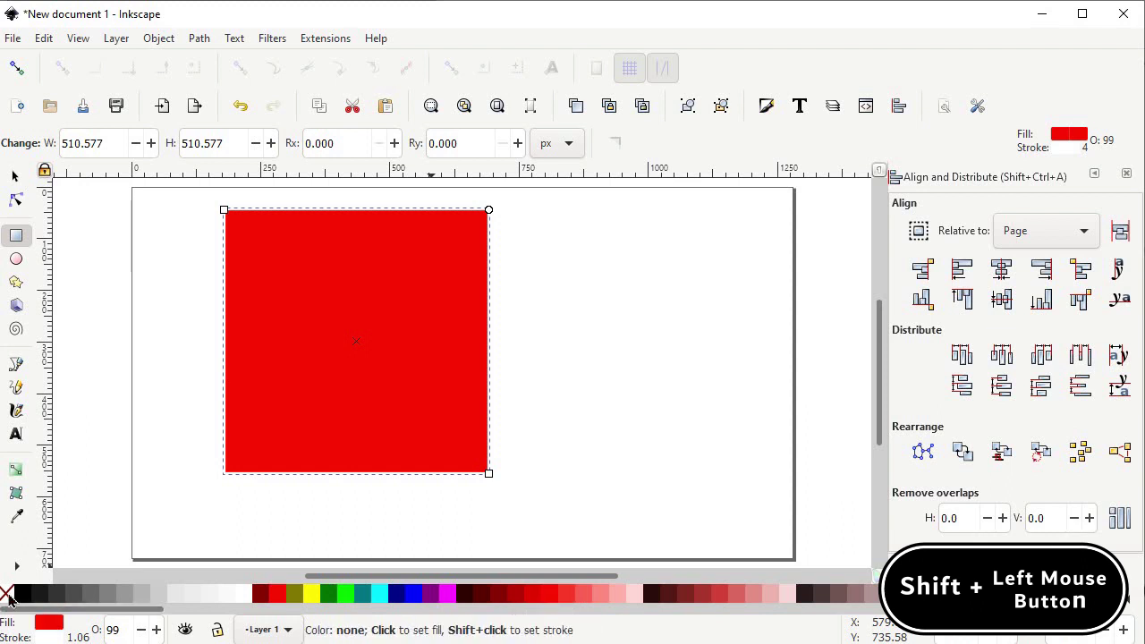
{"action": "left_click", "coordinate": [8, 597], "text": "shift"}
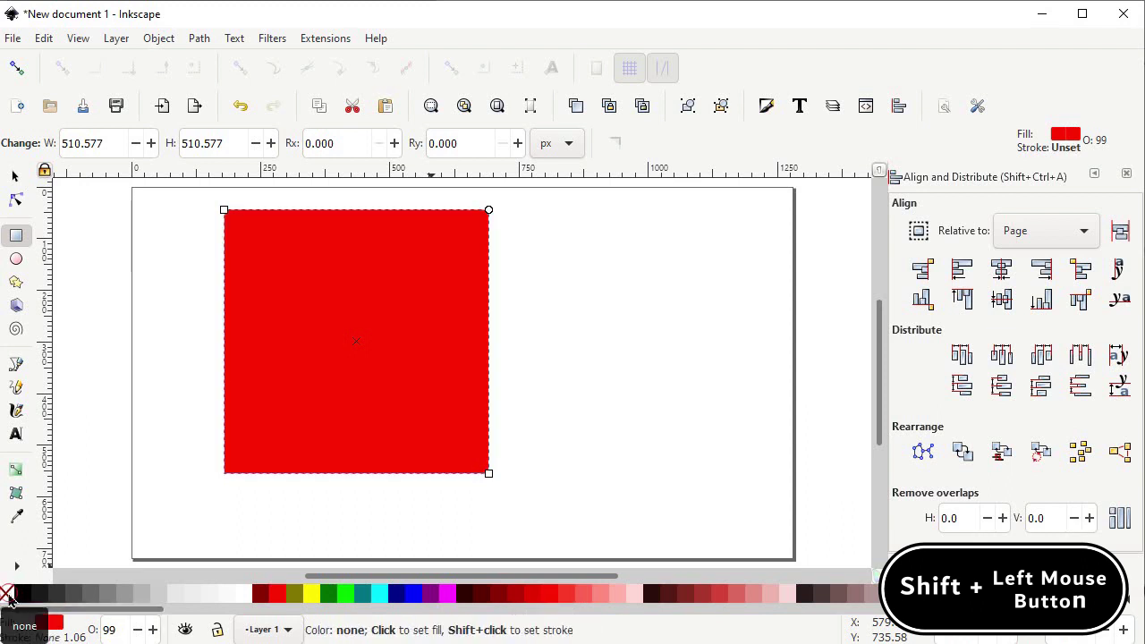
{"action": "left_click", "coordinate": [15, 259]}
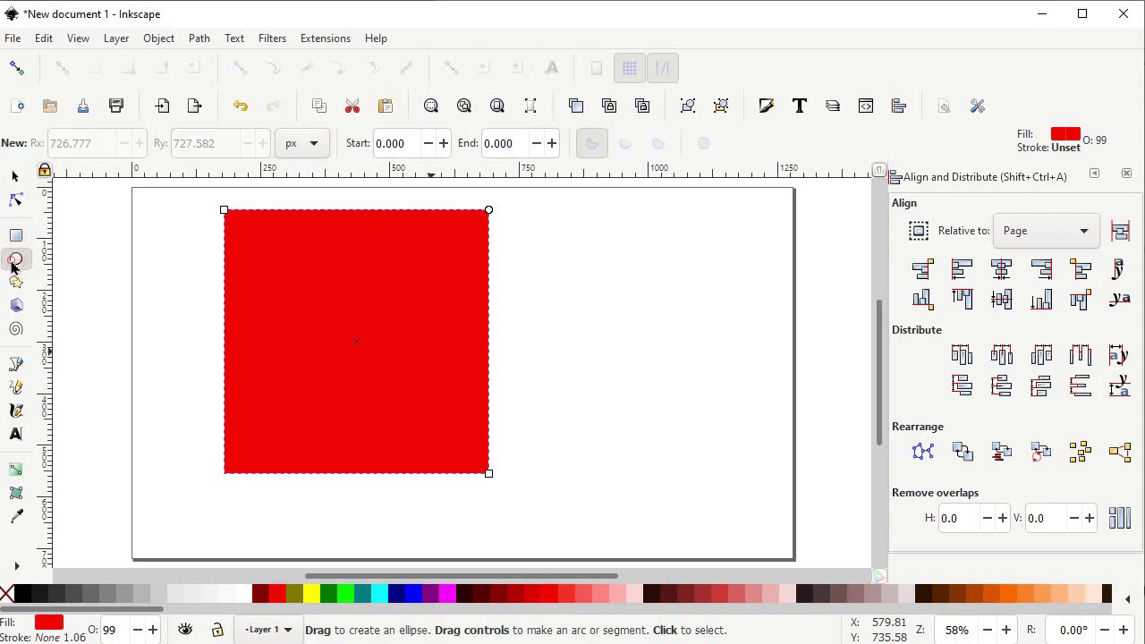
Draw a 361.731 px circle to the right of the square and fill it blue #0000FF.
{"action": "left_click", "coordinate": [580, 250], "text": "ctrl"}
{"action": "key", "text": "ctrl"}
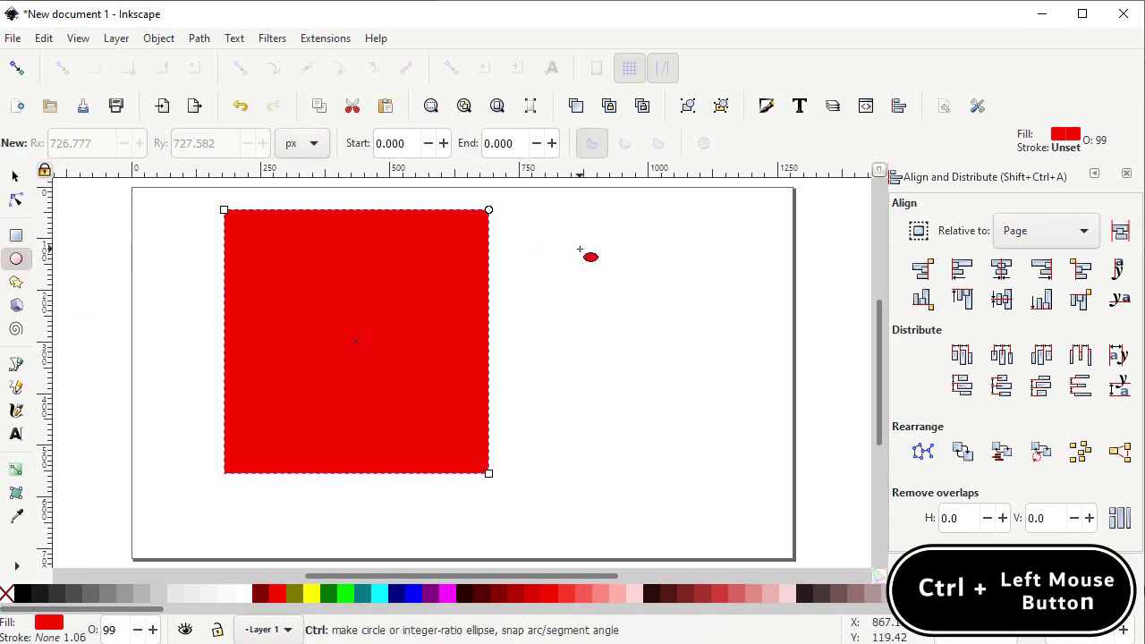
{"action": "left_click", "coordinate": [544, 248], "text": "ctrl"}
{"action": "left_click_drag", "start_coordinate": [547, 246], "coordinate": [735, 450]}
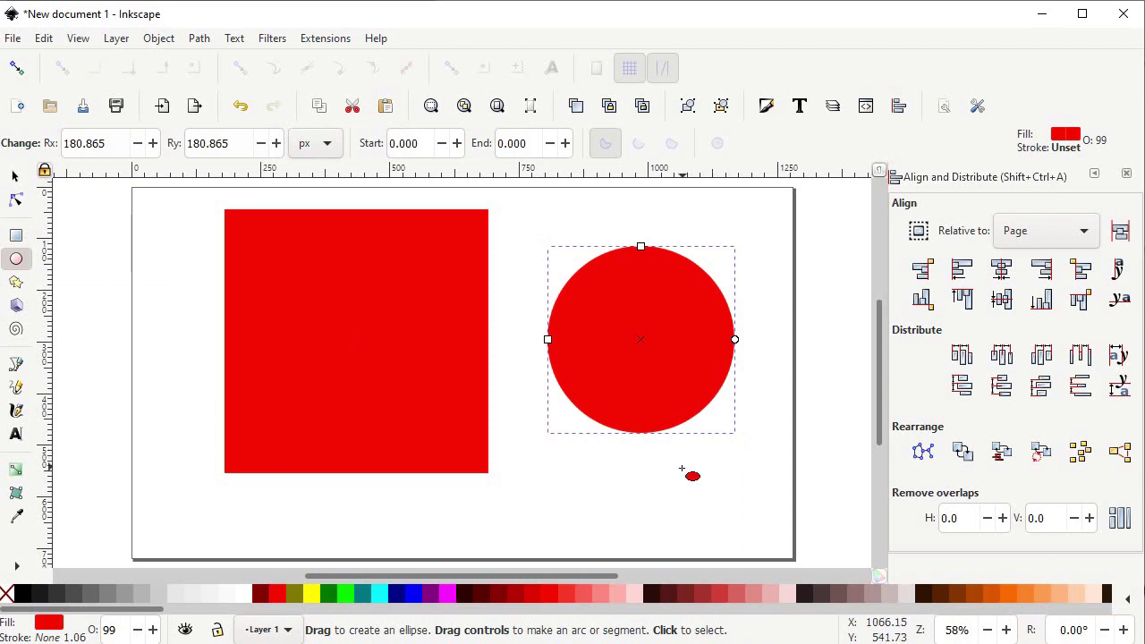
{"action": "left_click", "coordinate": [414, 596]}
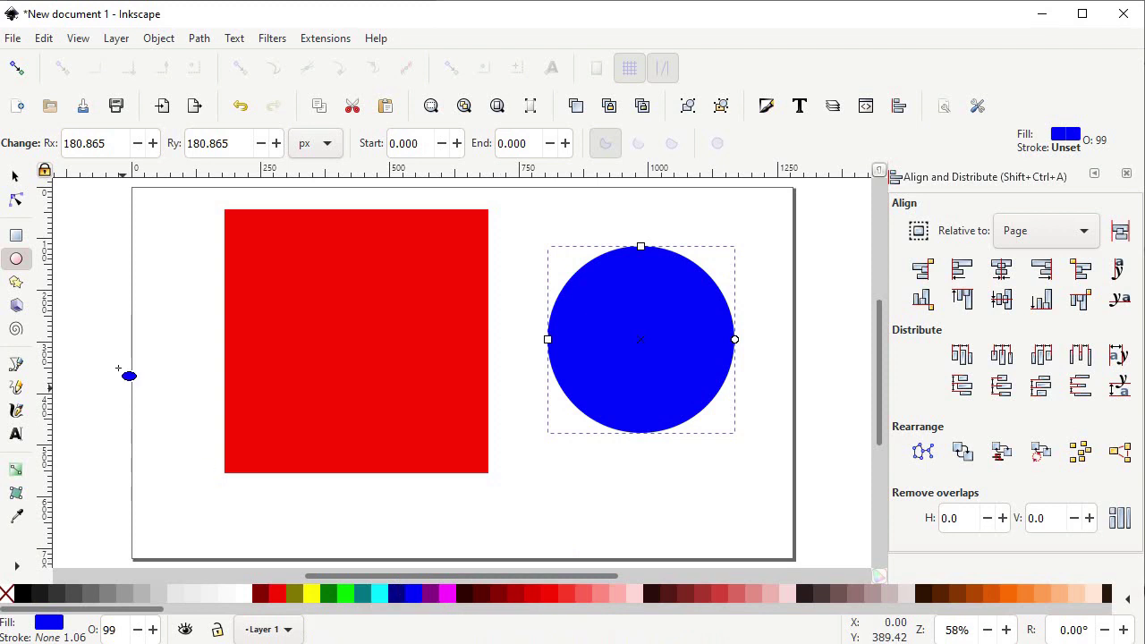
{"action": "left_click", "coordinate": [15, 176]}
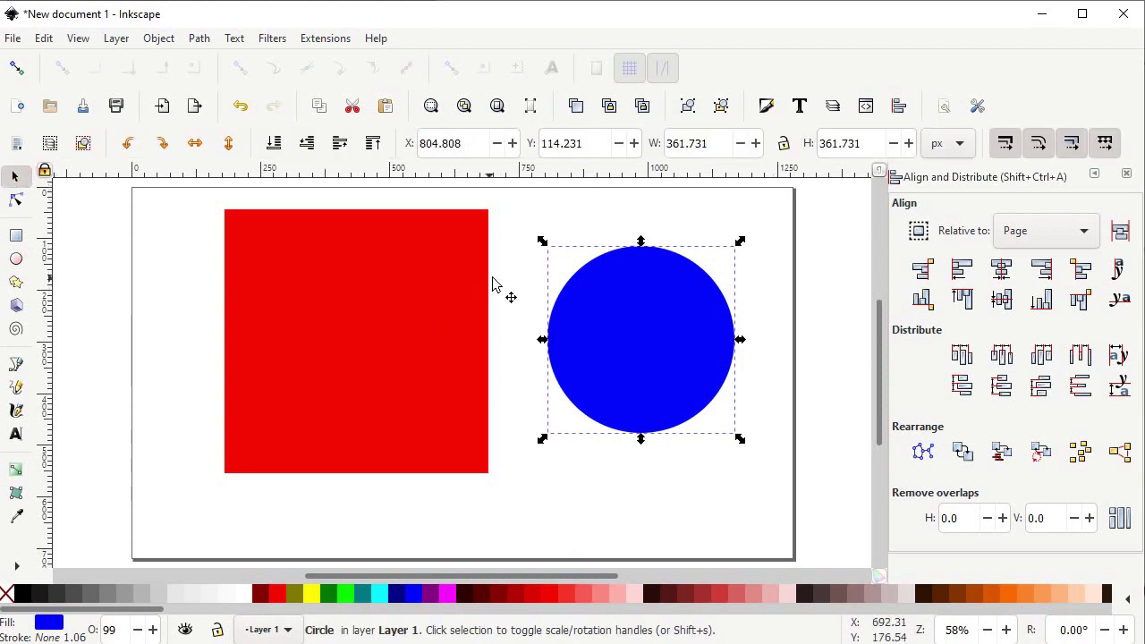
Select the square and circle and centre both horizontally and vertically relative to the page.
{"action": "left_click", "coordinate": [758, 193]}
{"action": "left_click_drag", "start_coordinate": [755, 189], "coordinate": [174, 514]}
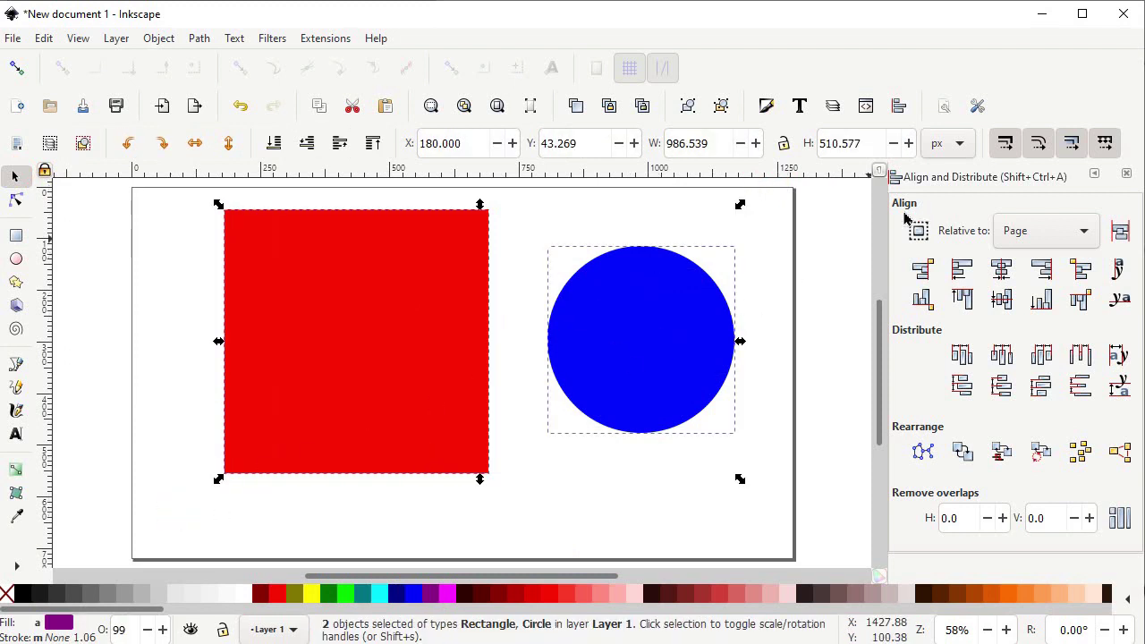
{"action": "left_click", "coordinate": [1059, 228]}
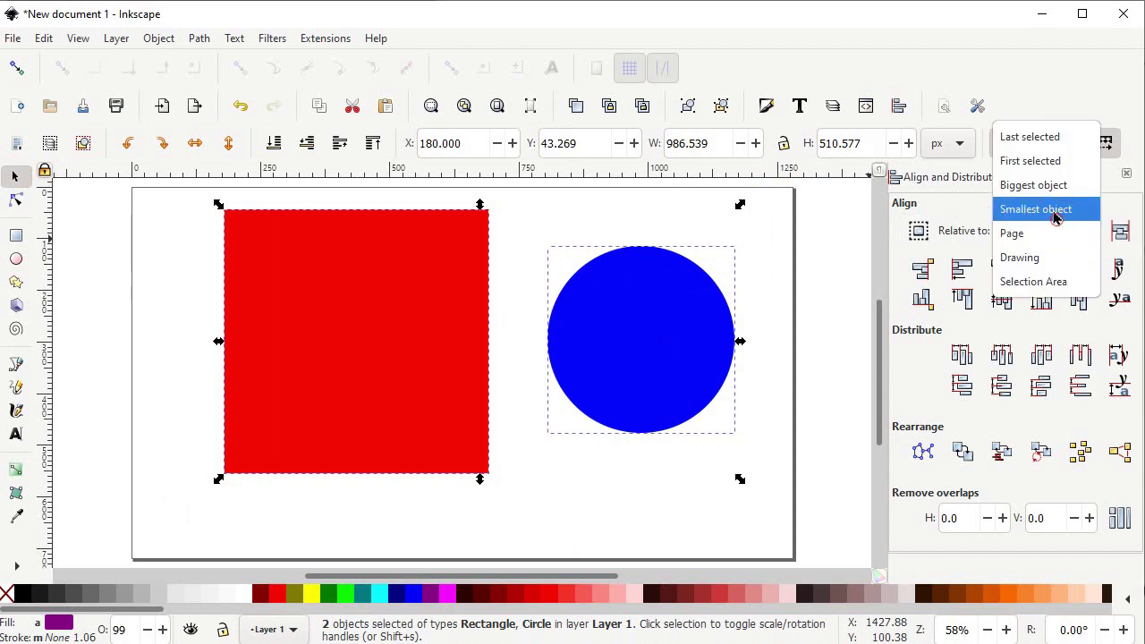
{"action": "left_click", "coordinate": [1038, 232]}
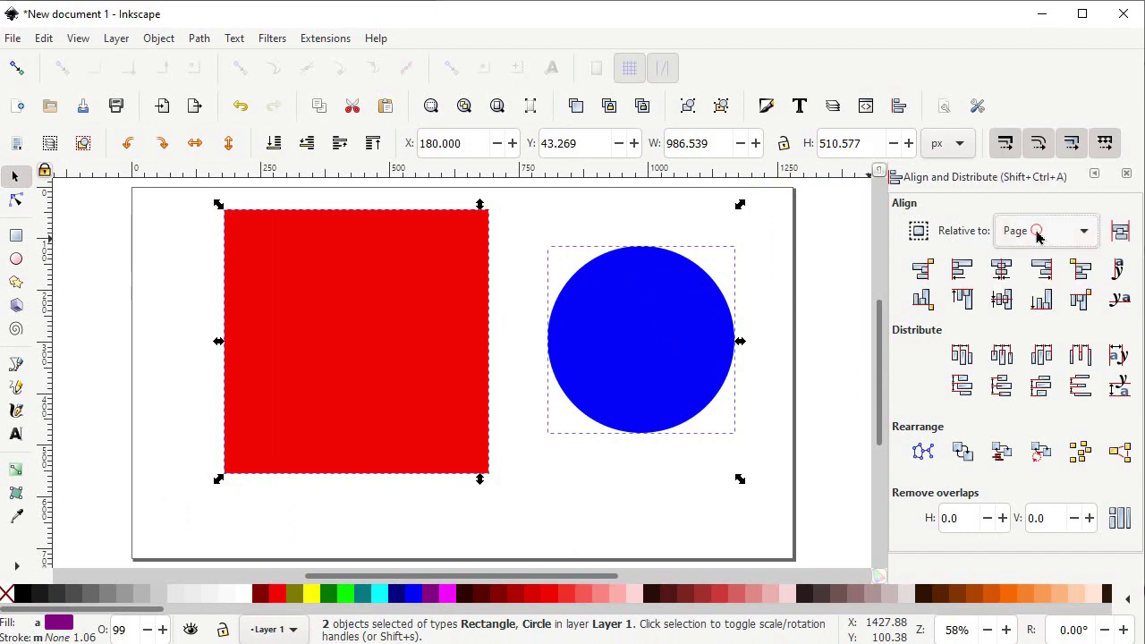
{"action": "left_click", "coordinate": [1002, 271]}
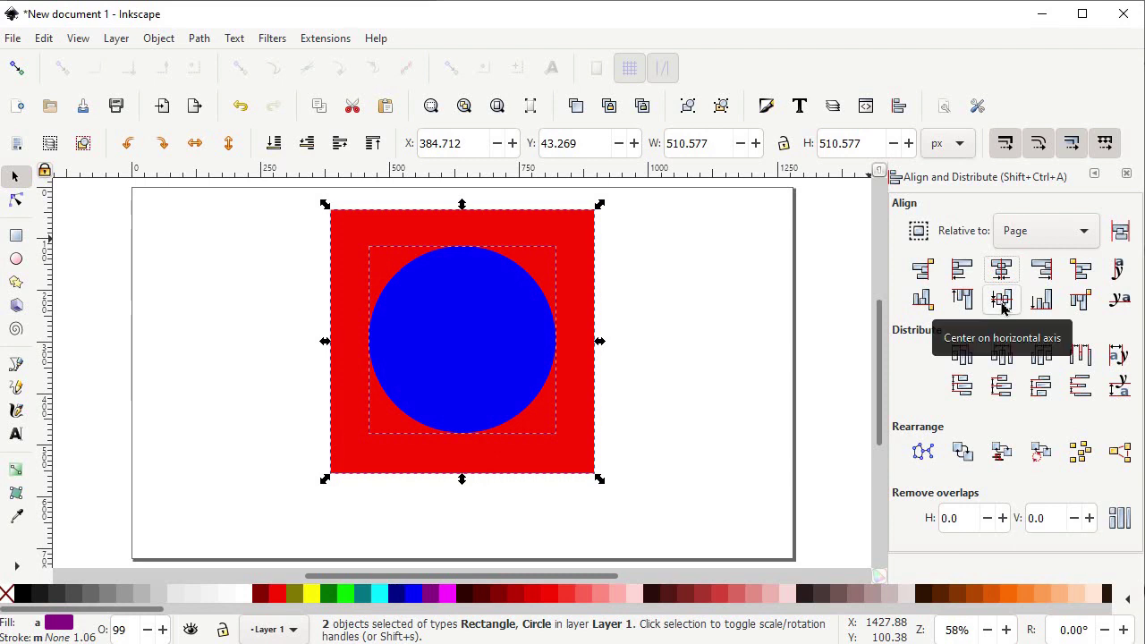
{"action": "left_click", "coordinate": [1002, 300]}
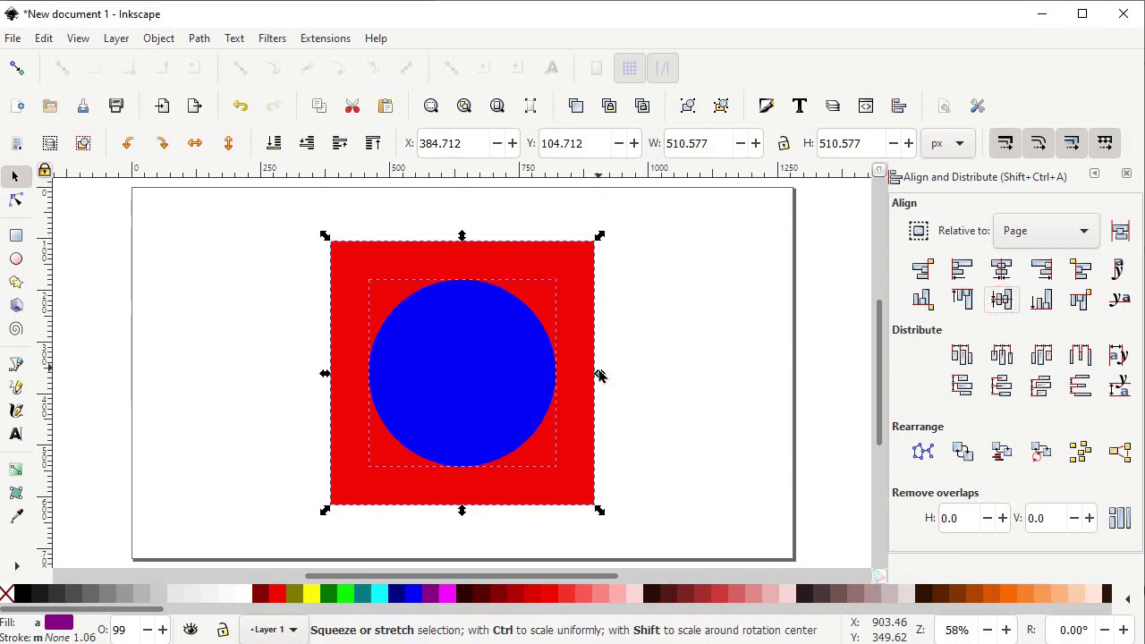
{"action": "left_click", "coordinate": [198, 38]}
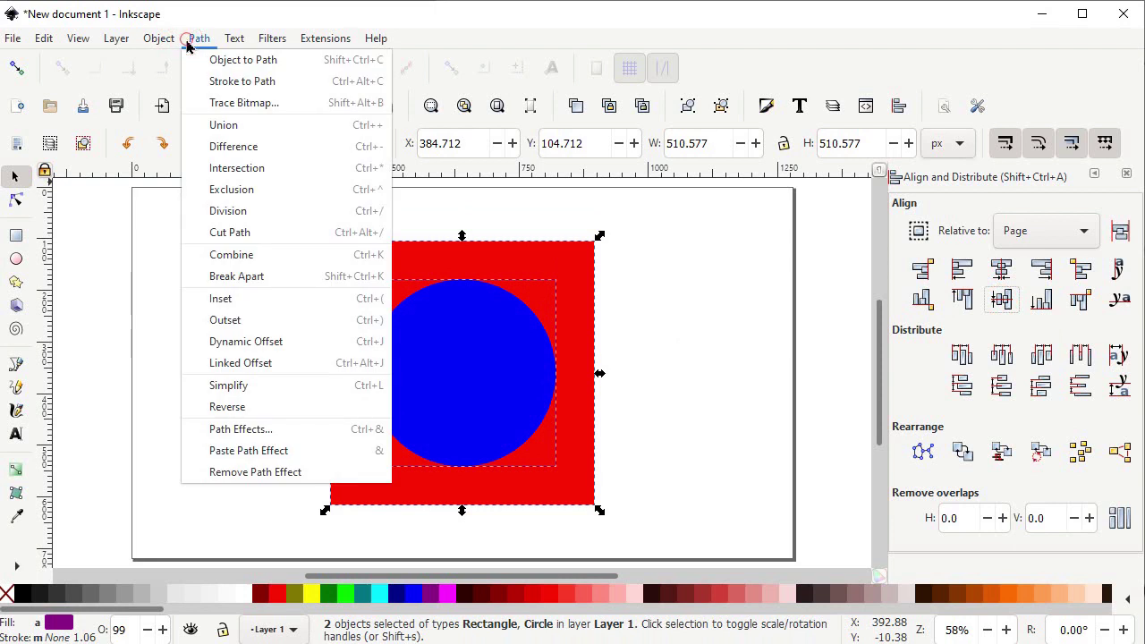
Divide the square with the circle, delete the outer square piece, and select the red circle.
{"action": "left_click", "coordinate": [258, 213]}
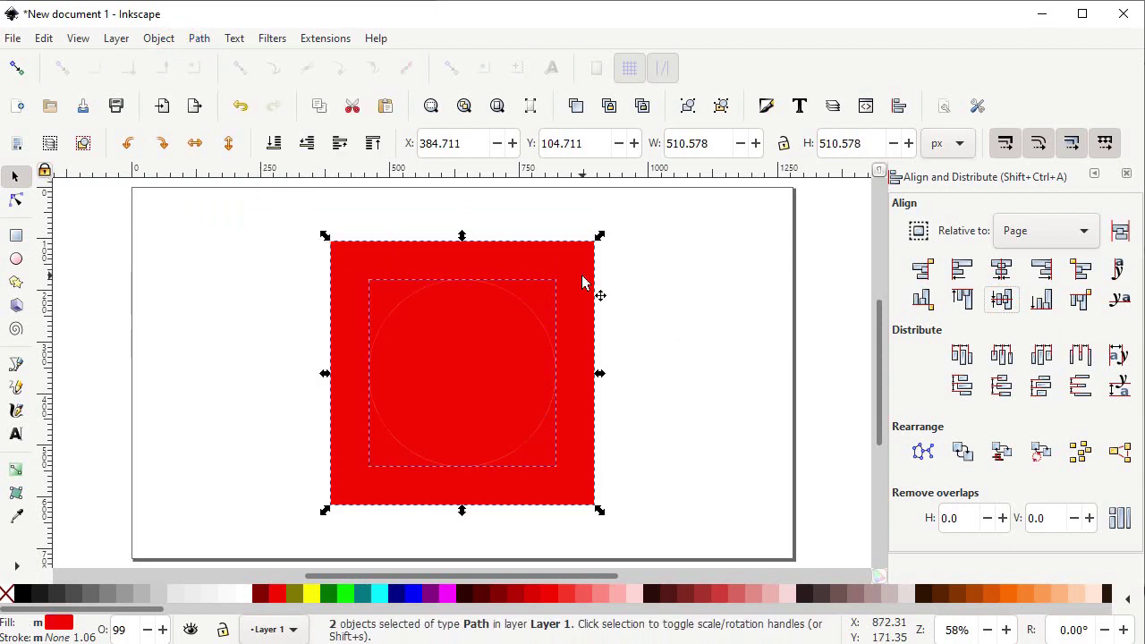
{"action": "left_click", "coordinate": [722, 313]}
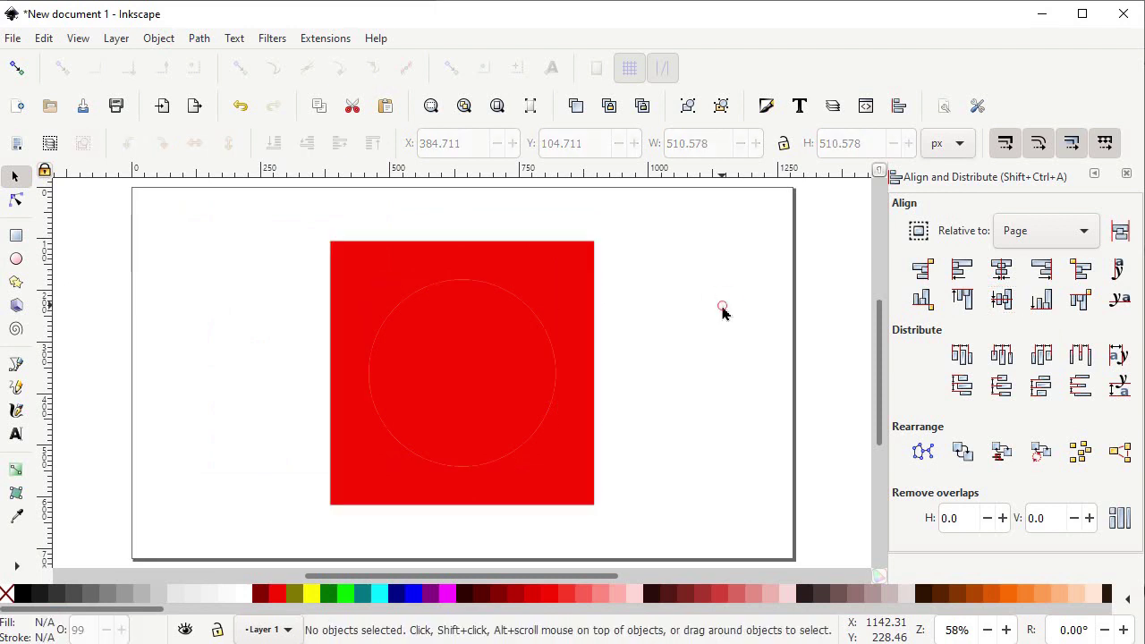
{"action": "left_click", "coordinate": [580, 274]}
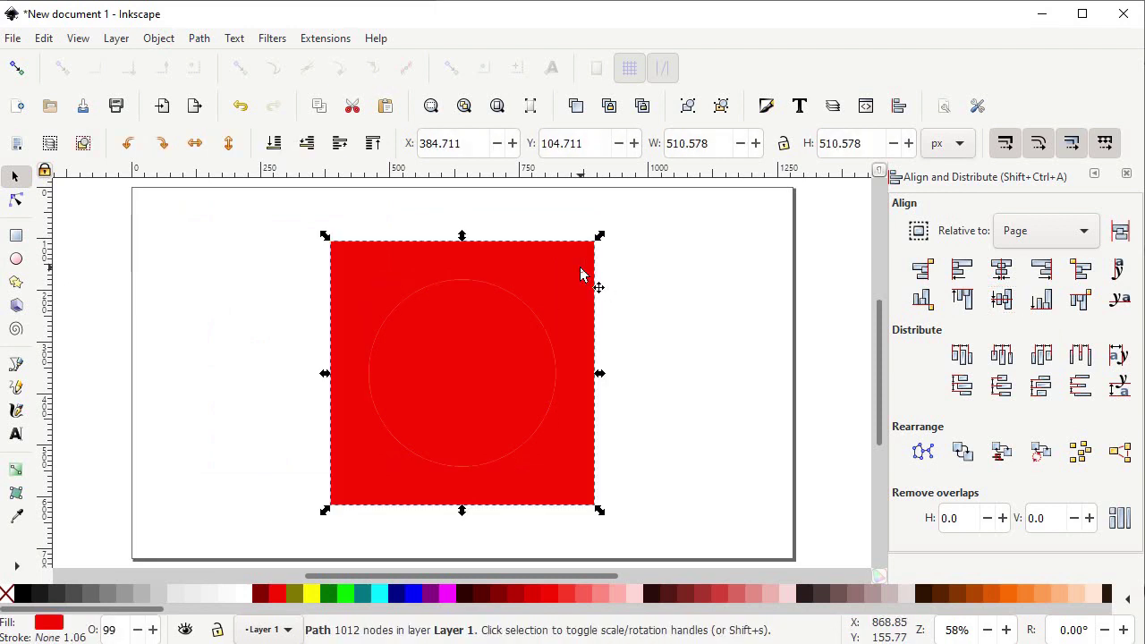
{"action": "key", "text": "Delete"}
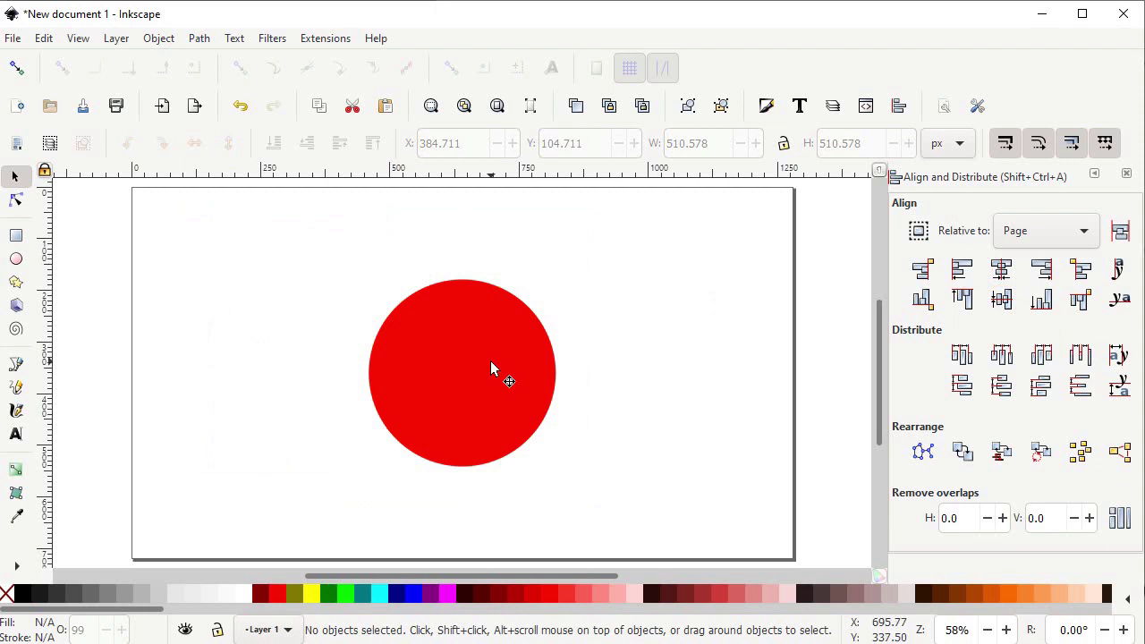
{"action": "left_click", "coordinate": [490, 328]}
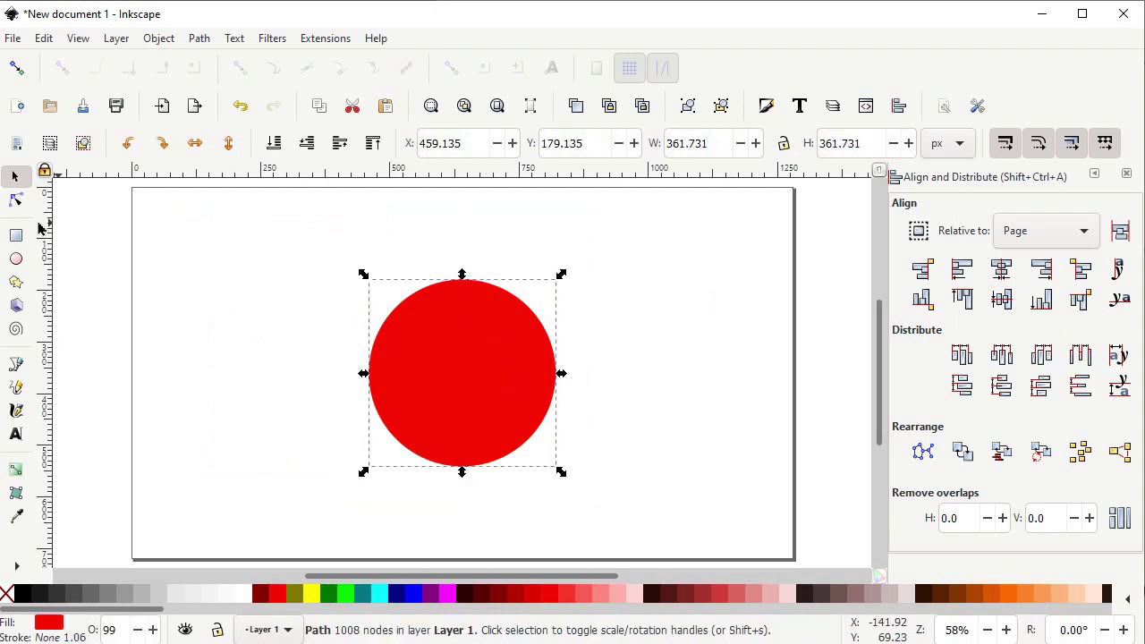
{"action": "left_click", "coordinate": [16, 202]}
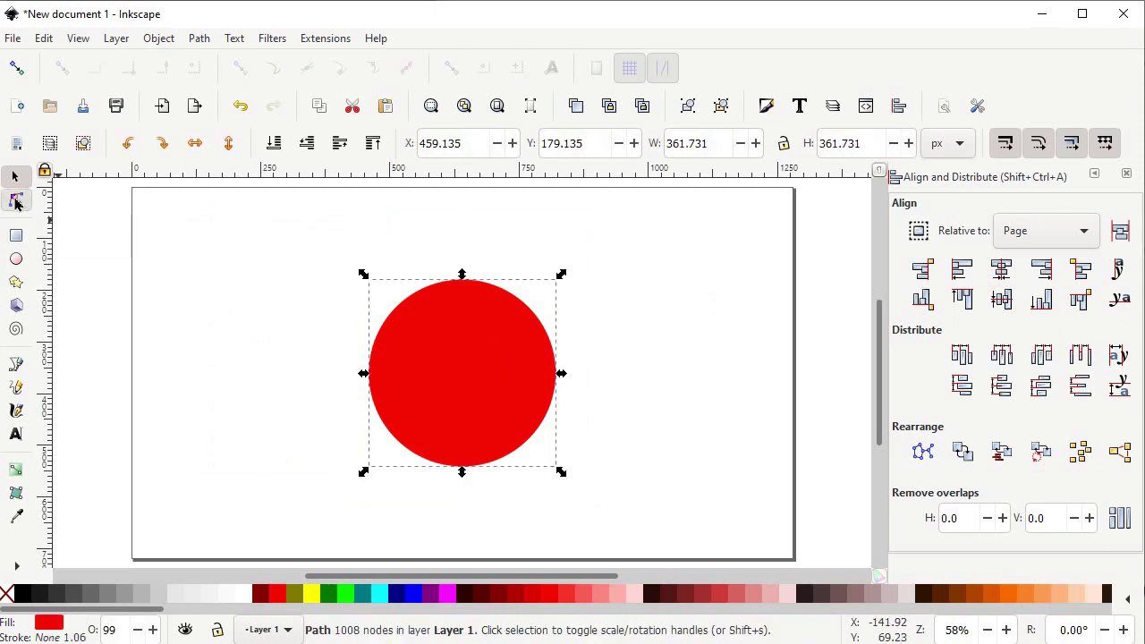
{"action": "left_click", "coordinate": [430, 106]}
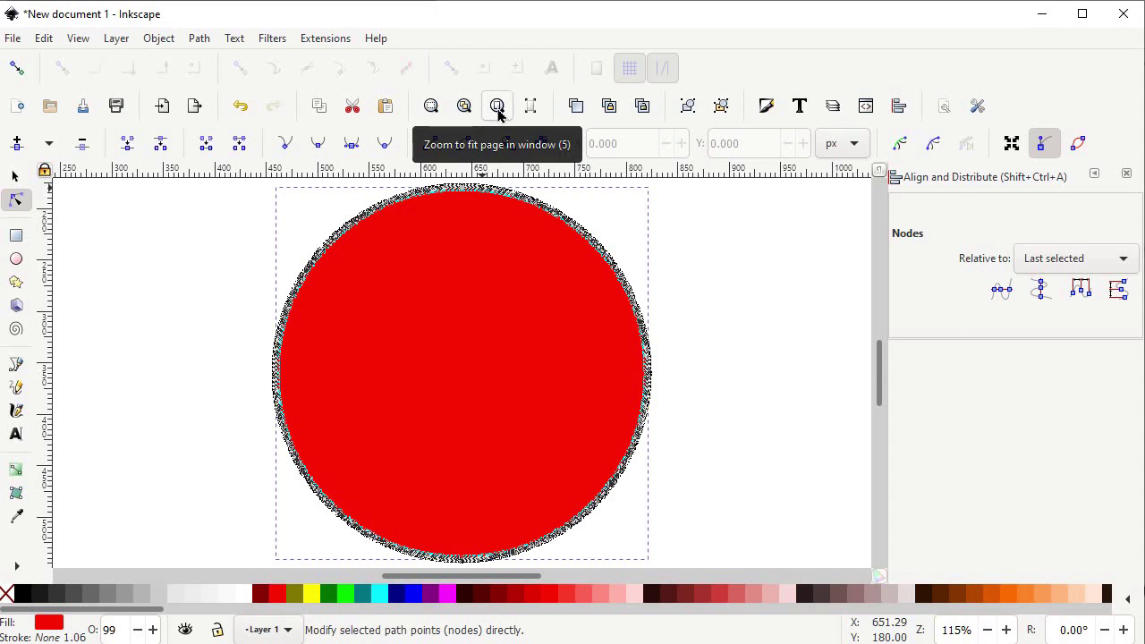
{"action": "left_click", "coordinate": [497, 108]}
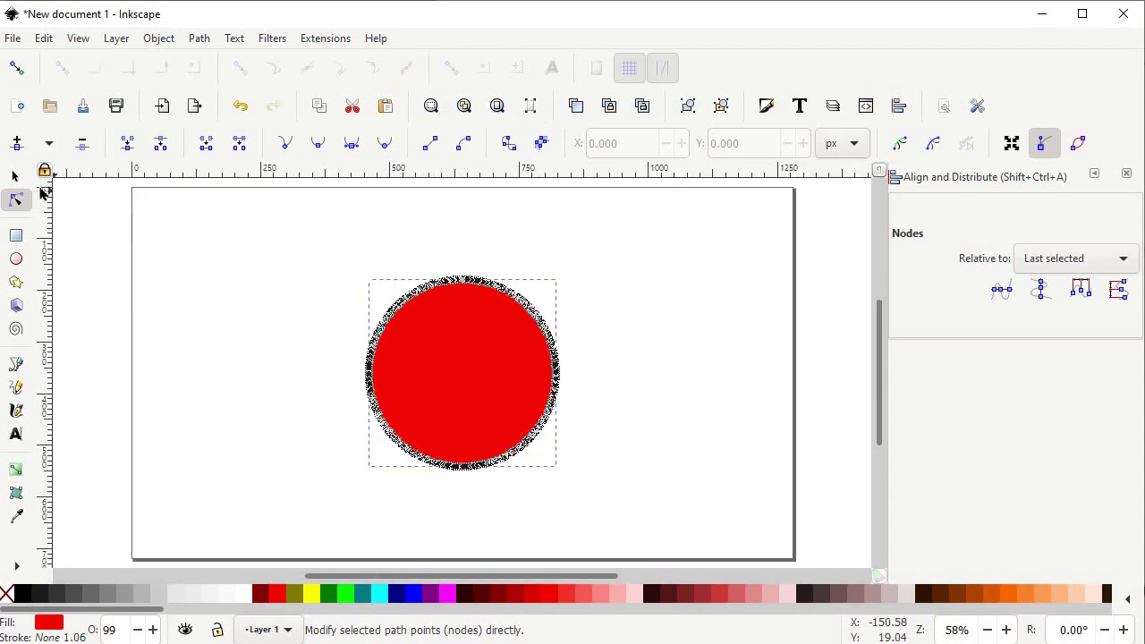
{"action": "left_click", "coordinate": [15, 176]}
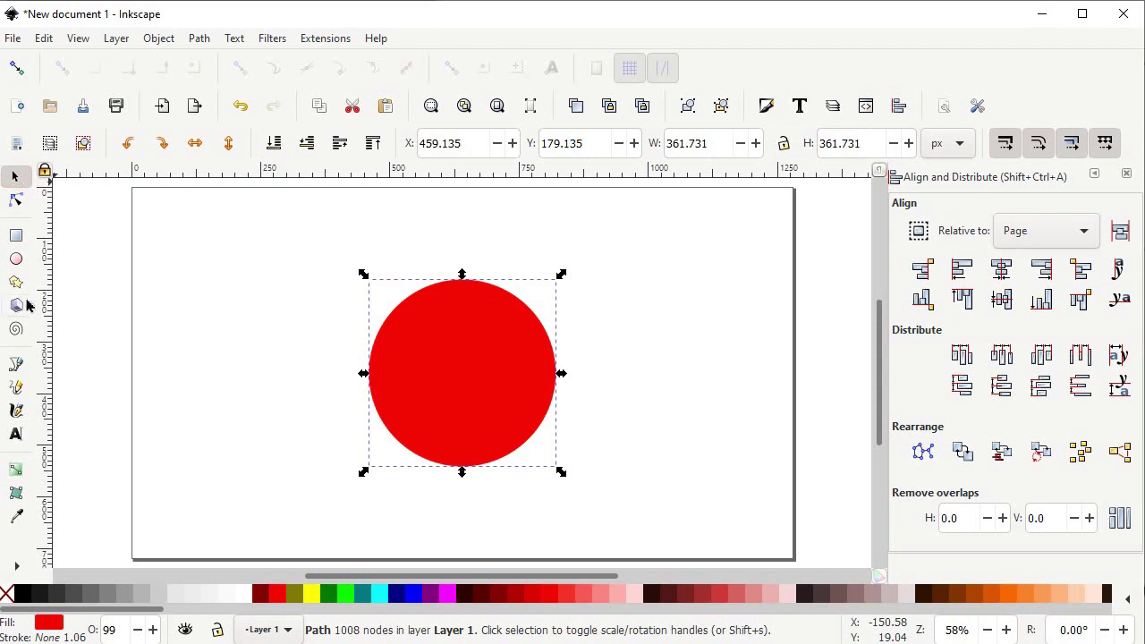
Shift the red circle left and place a duplicate of it on the right.
{"action": "left_click_drag", "start_coordinate": [476, 363], "coordinate": [301, 336]}
{"action": "right_click", "coordinate": [296, 302]}
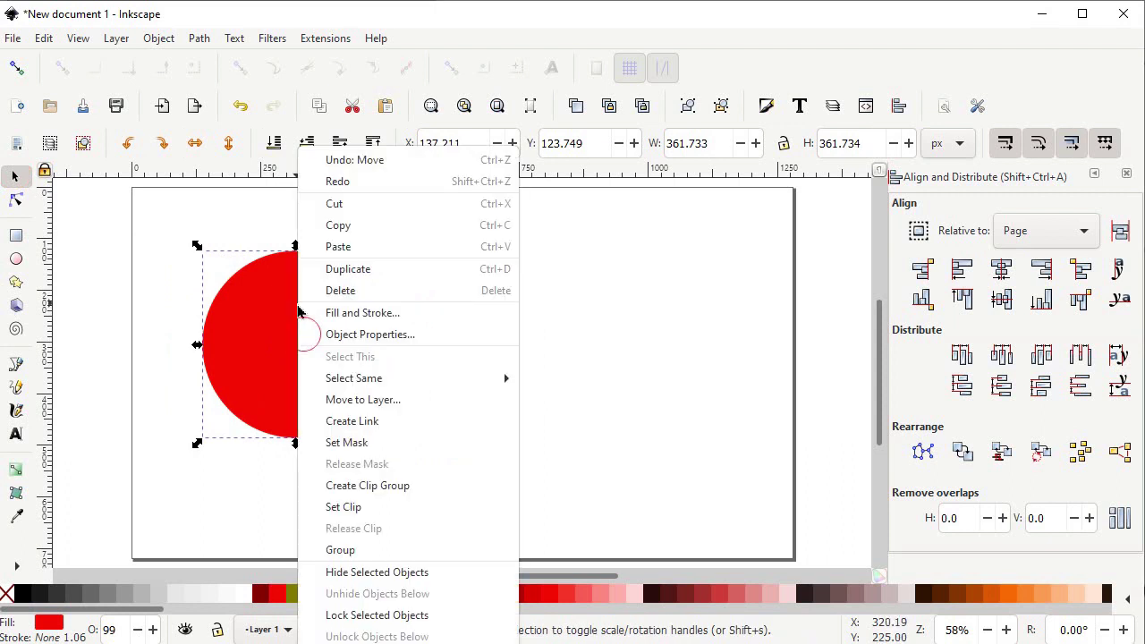
{"action": "left_click", "coordinate": [347, 270]}
{"action": "left_click_drag", "start_coordinate": [281, 337], "coordinate": [564, 329]}
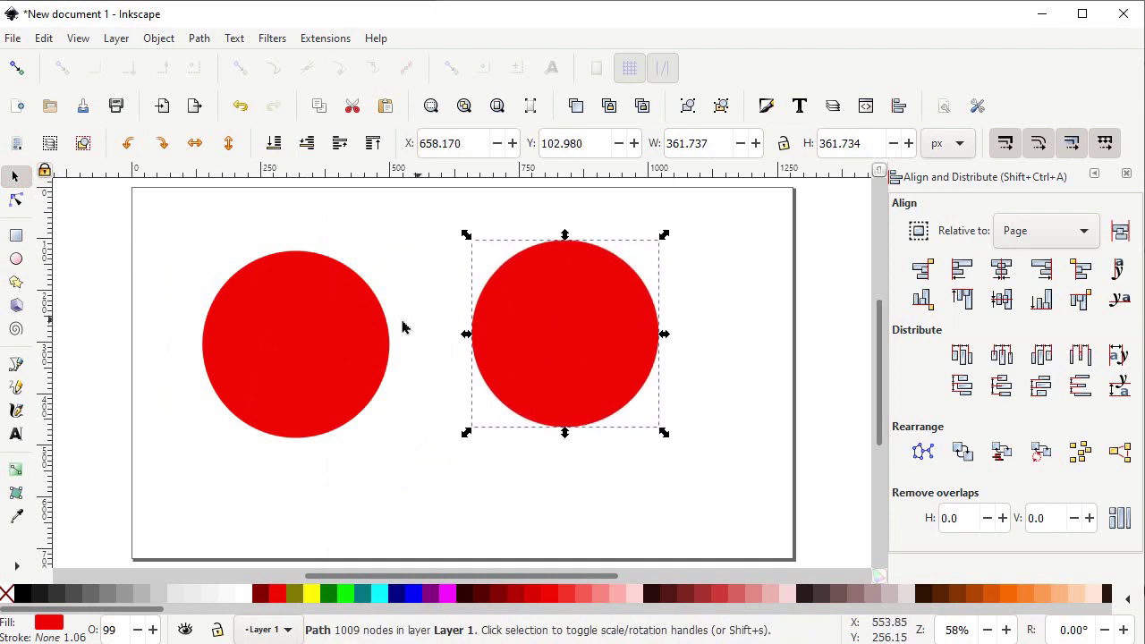
Apply Path > Simplify to the duplicate circle to reduce its nodes.
{"action": "left_click", "coordinate": [18, 201]}
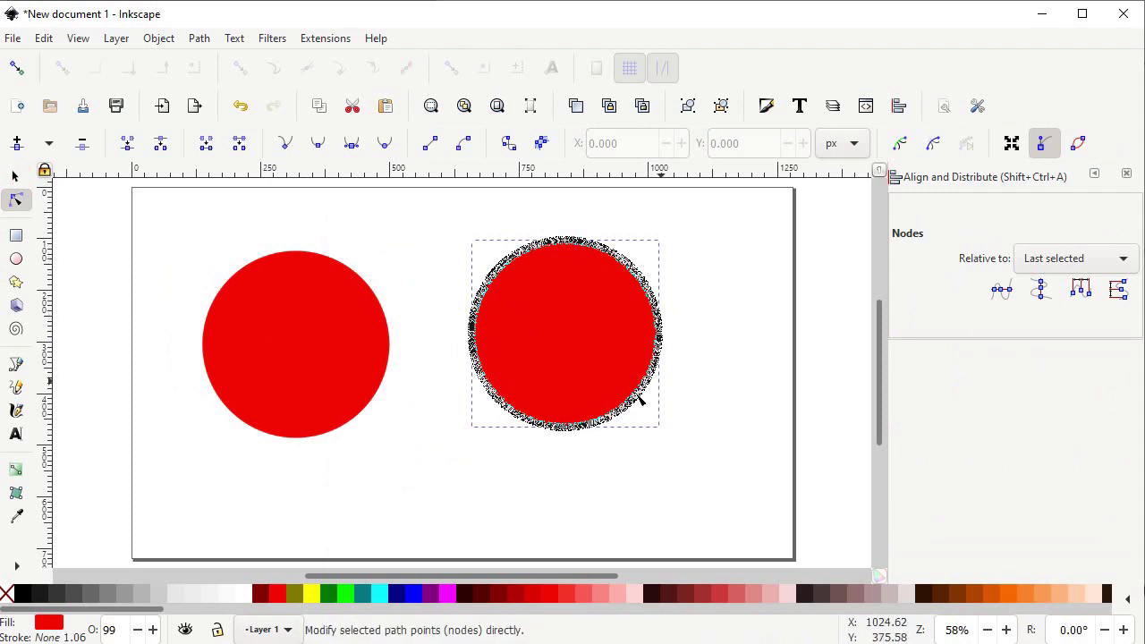
{"action": "left_click", "coordinate": [198, 38]}
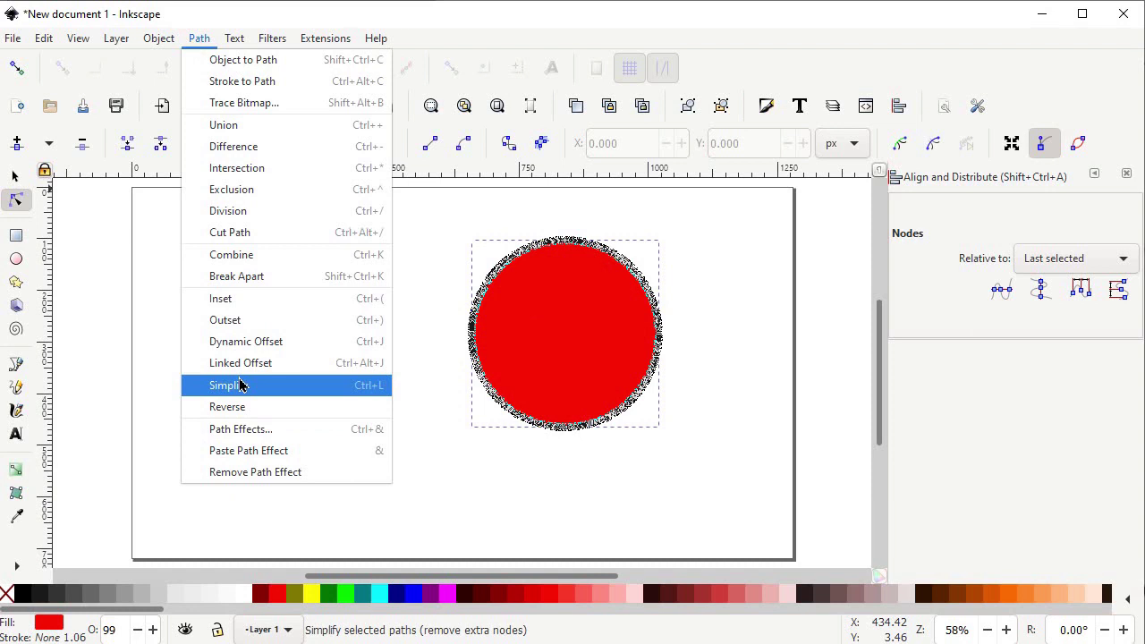
{"action": "left_click", "coordinate": [237, 384]}
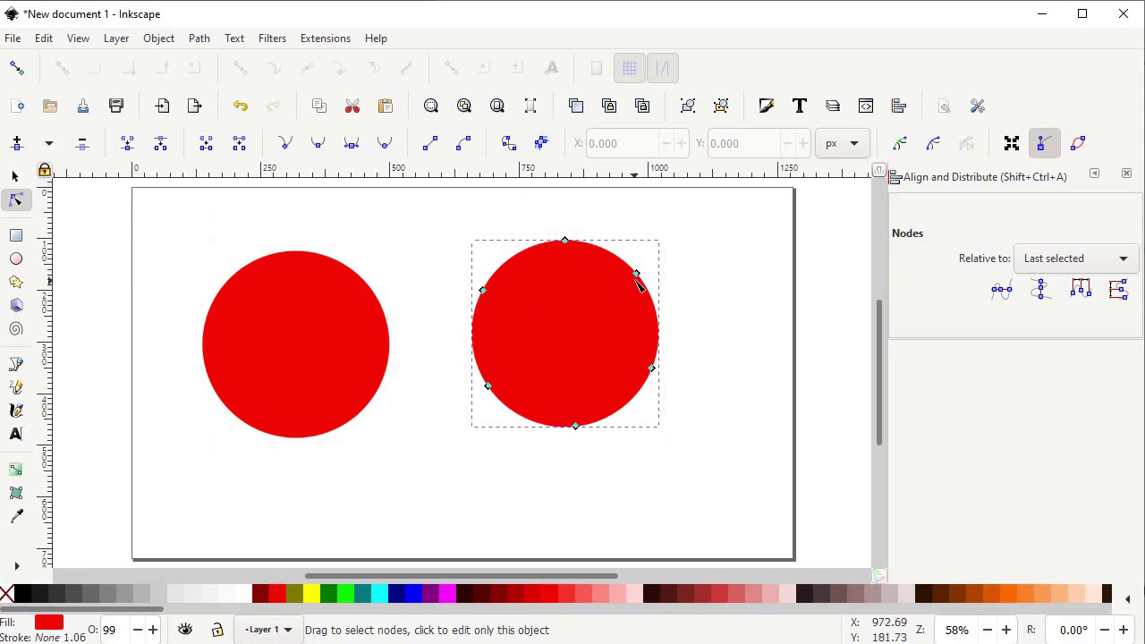
Test-drag a node on the 6-node right circle, undo twice, and add the 1015-node left circle.
{"action": "left_click_drag", "start_coordinate": [655, 259], "coordinate": [703, 421]}
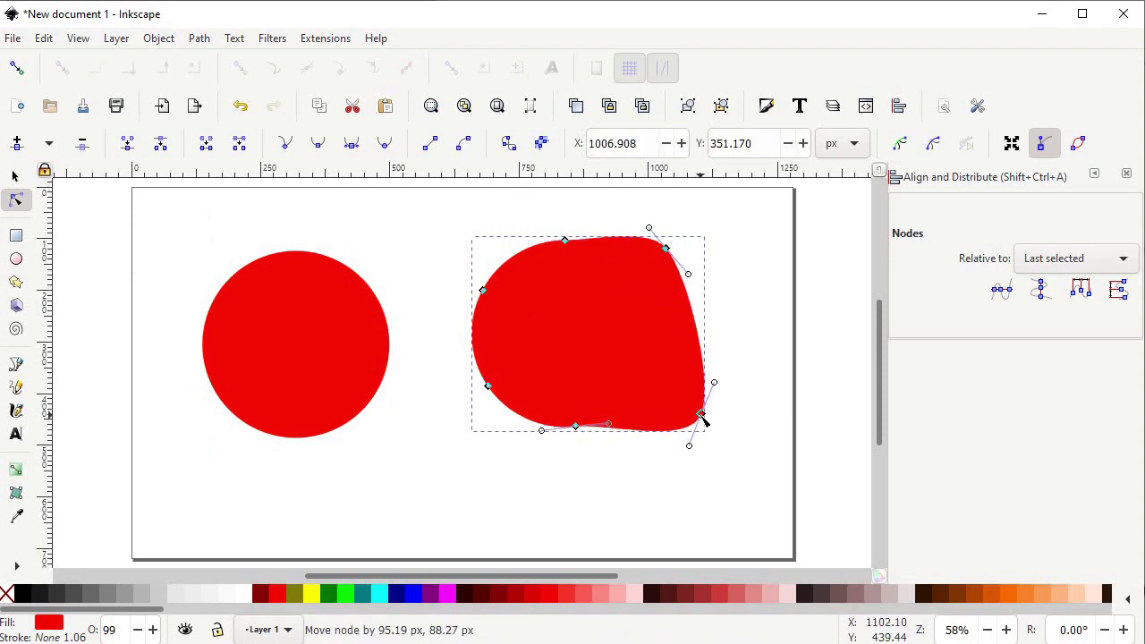
{"action": "key", "text": "ctrl+z"}
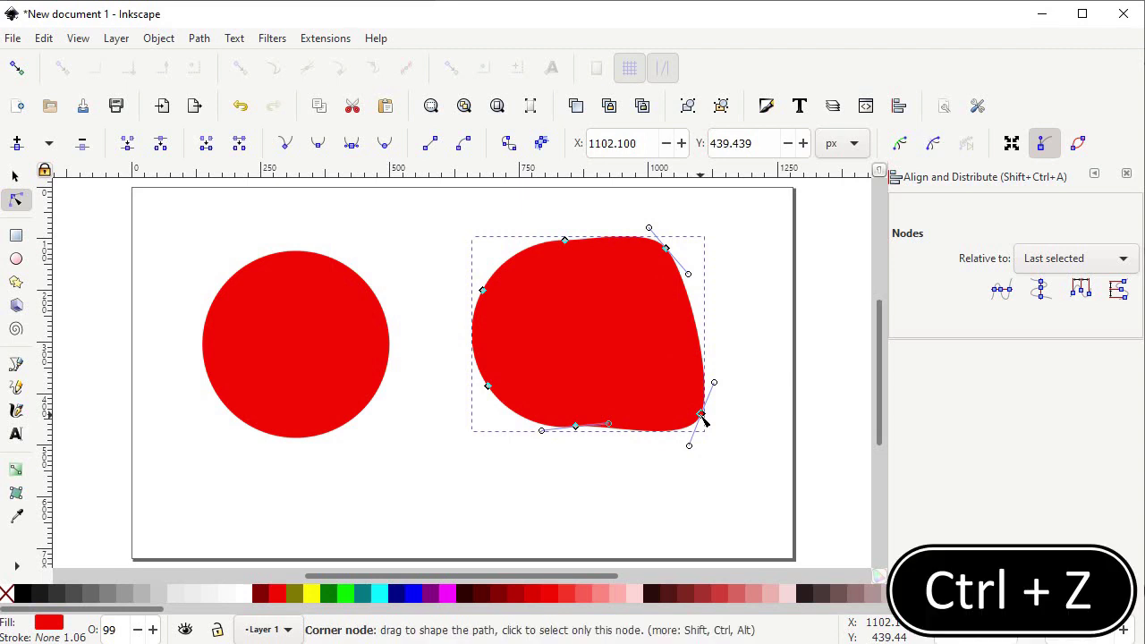
{"action": "key", "text": "ctrl+z"}
{"action": "key", "text": "ctrl+z"}
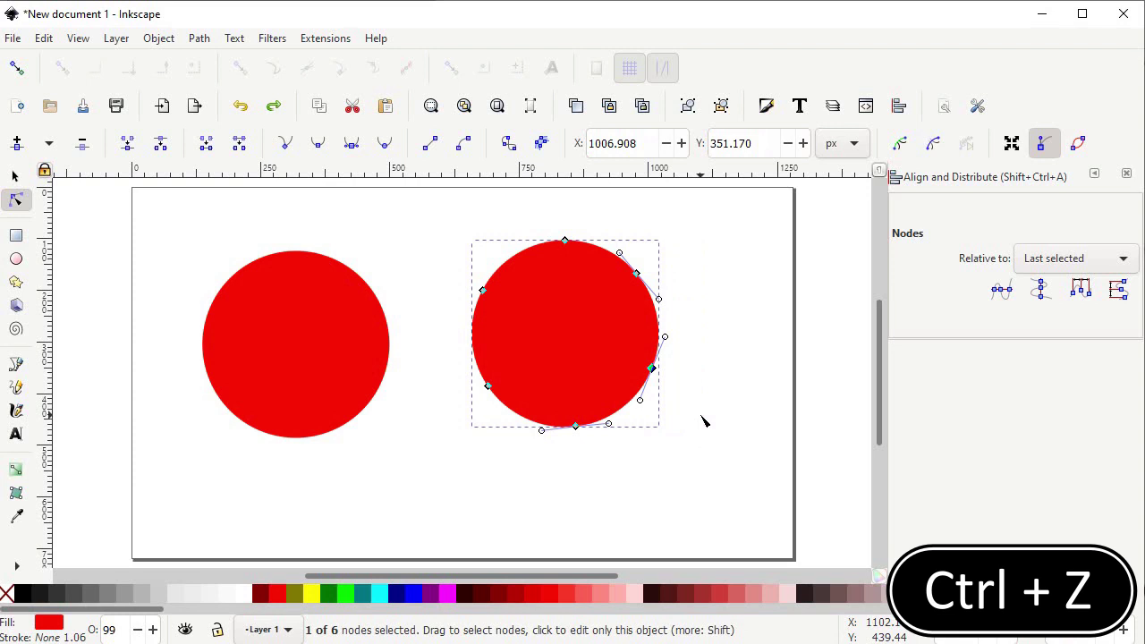
{"action": "left_click", "coordinate": [579, 336], "text": "shift"}
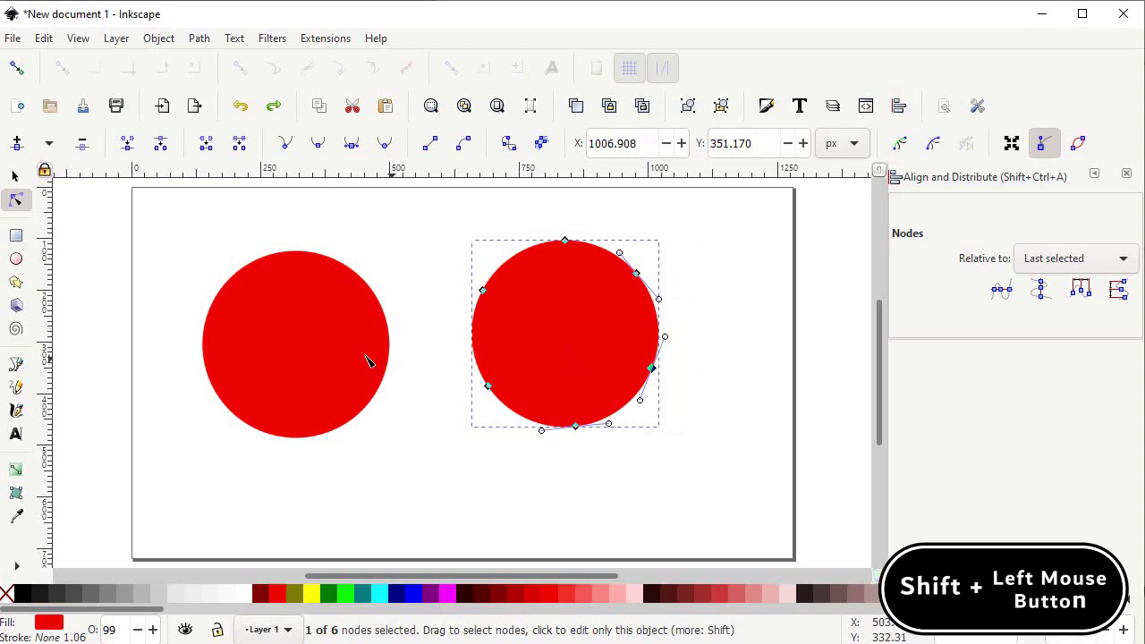
{"action": "left_click", "coordinate": [327, 347], "text": "shift"}
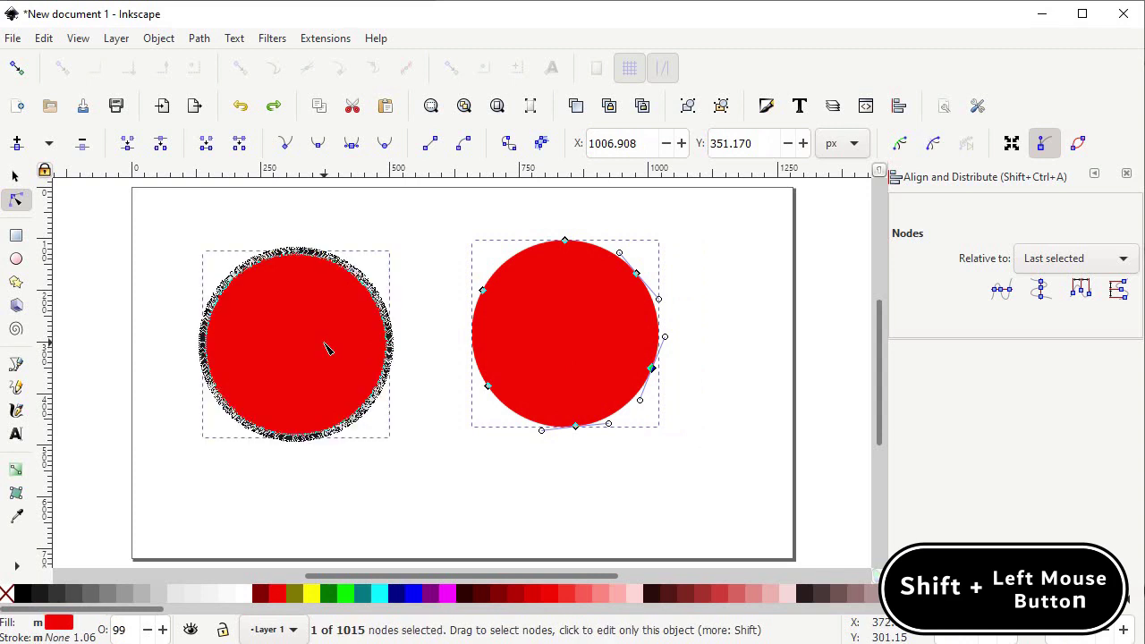